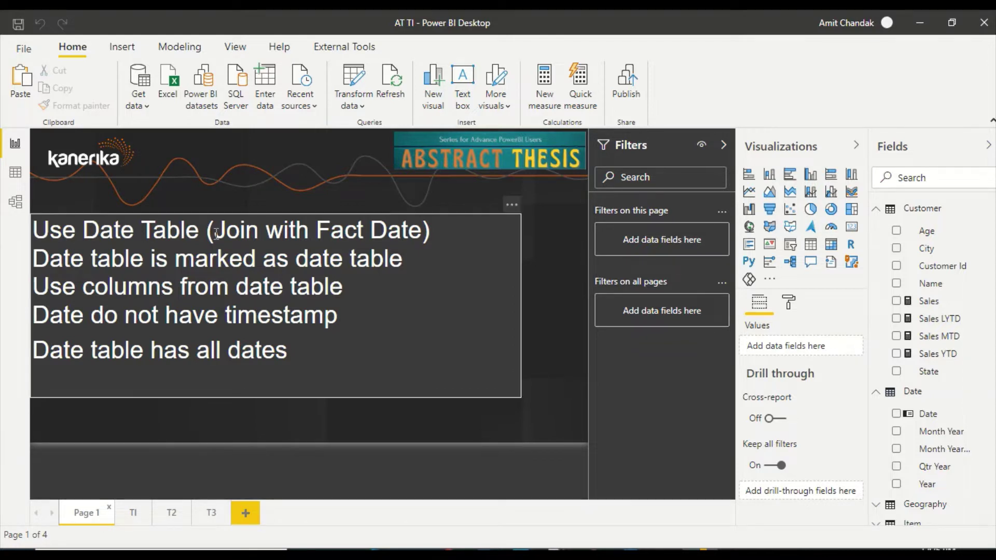
# - Examine the full formula of the Date table and its relationship to the Sales table in the data model
pyautogui.click(15, 172)
pyautogui.click(446, 139)
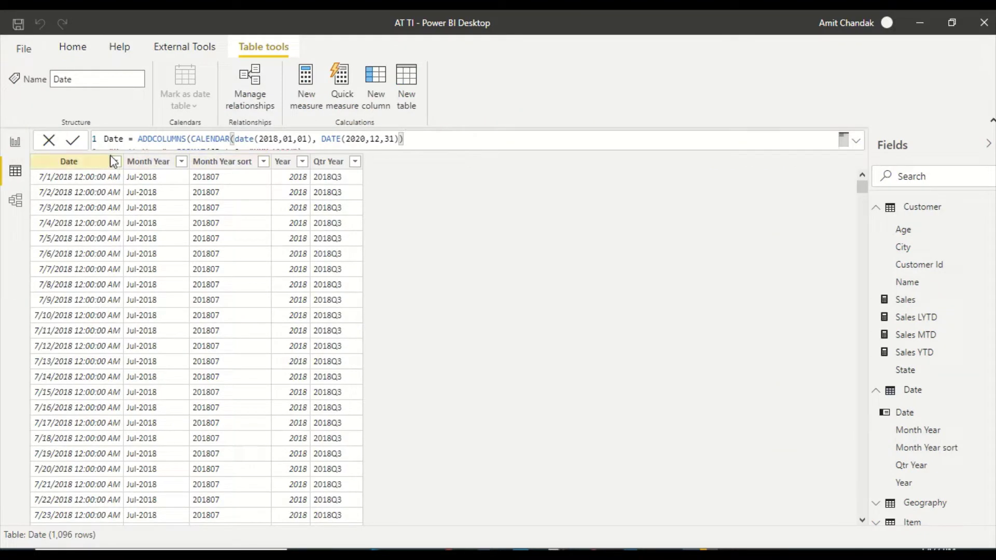
pyautogui.click(855, 140)
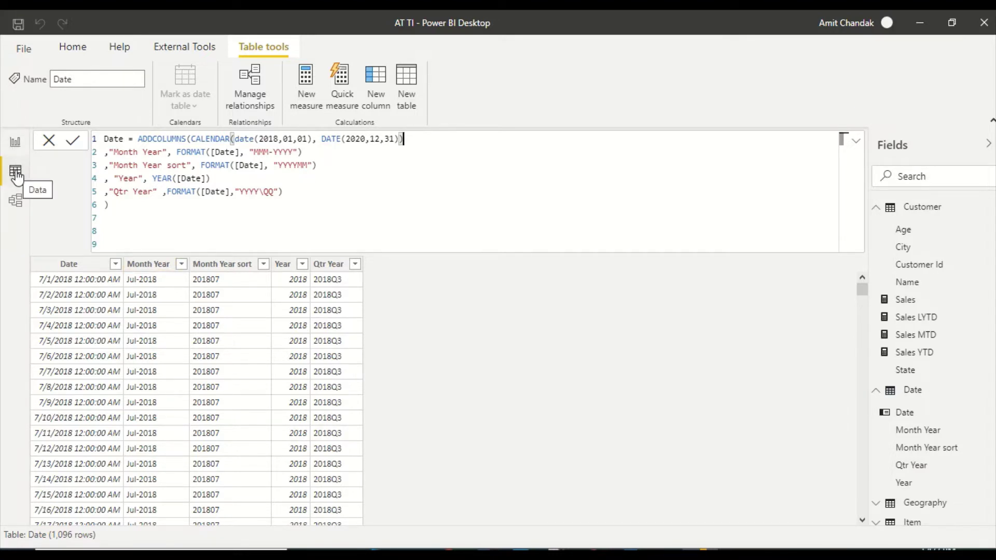
pyautogui.click(16, 203)
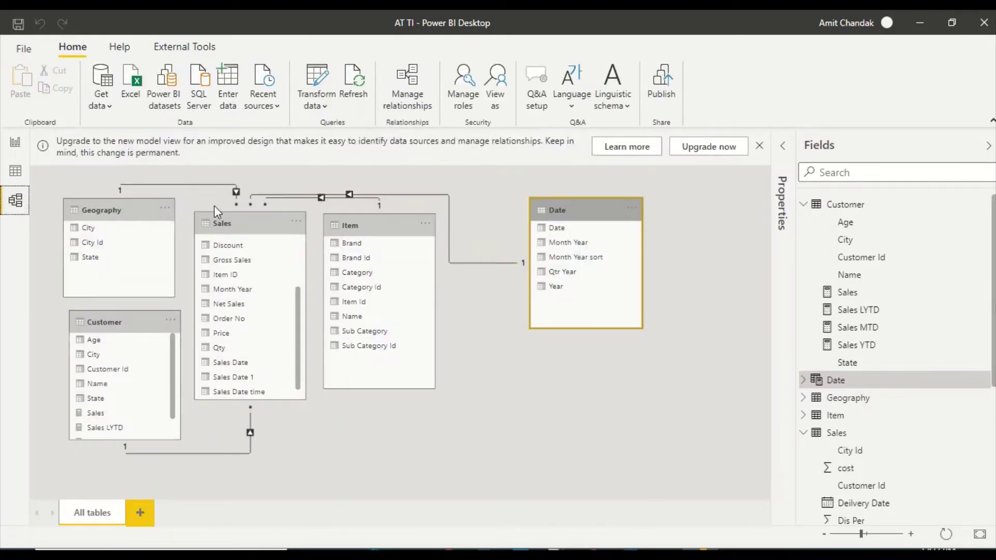
# - Inspect the Sales measure's formula and the Sales Date column's data in the Sales table
pyautogui.click(16, 172)
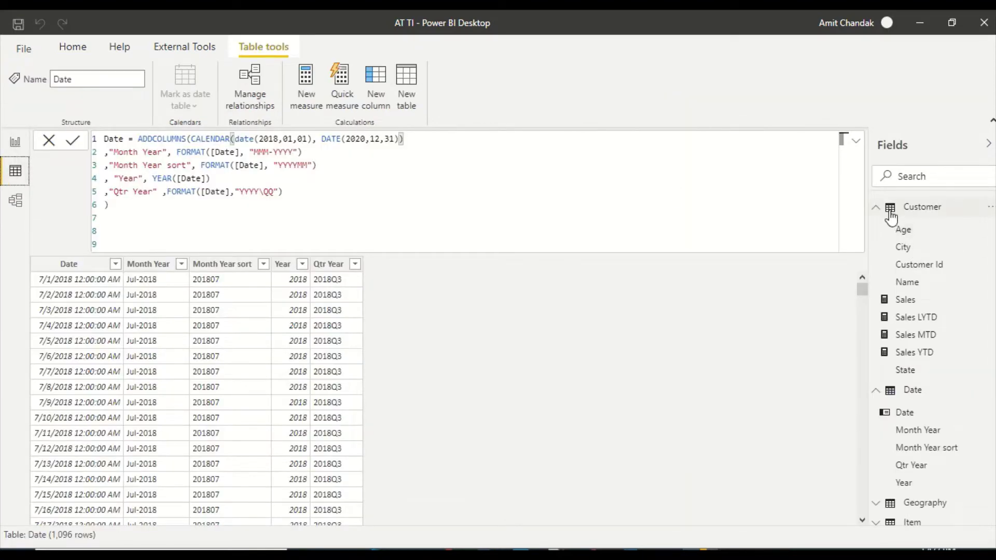
pyautogui.click(918, 300)
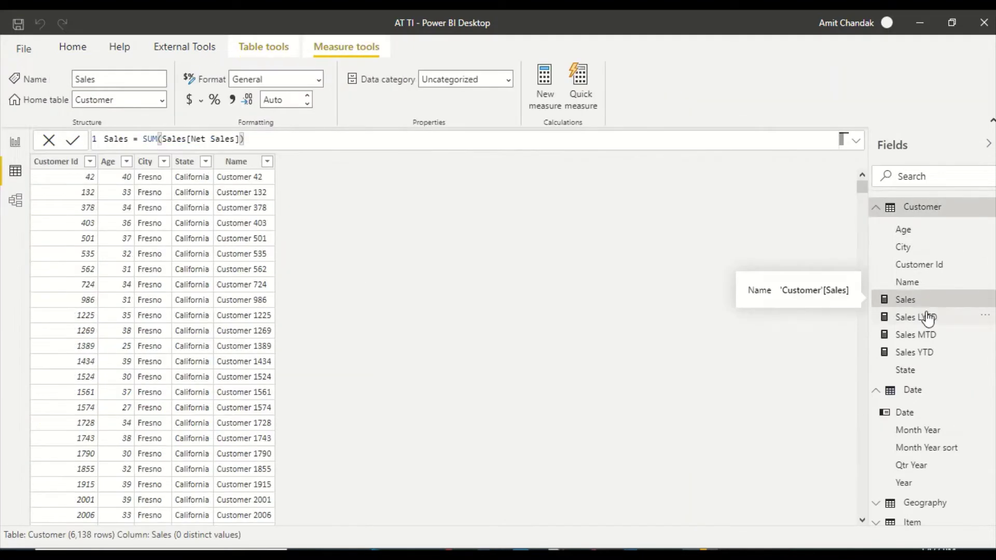
pyautogui.click(882, 212)
pyautogui.scroll(-2, 929, 358)
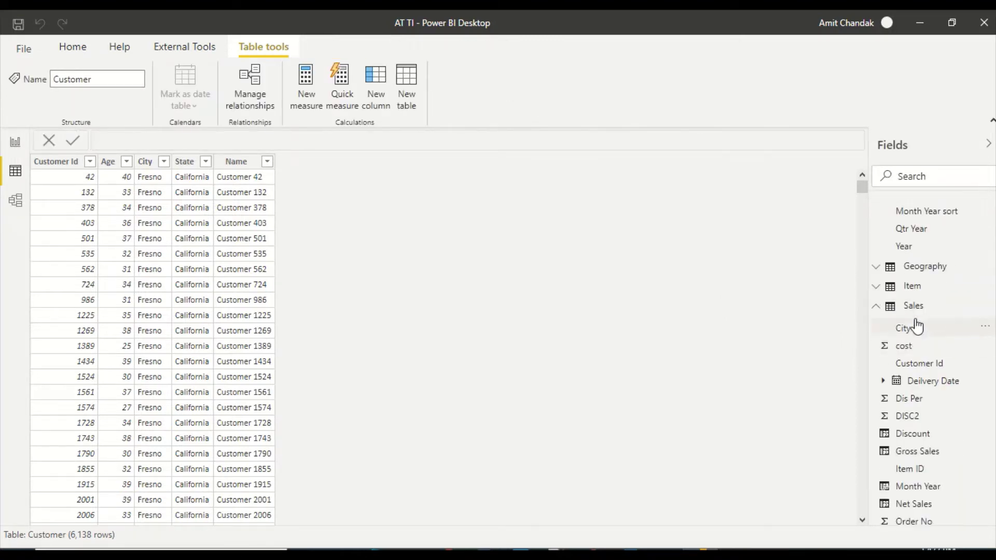
pyautogui.click(913, 307)
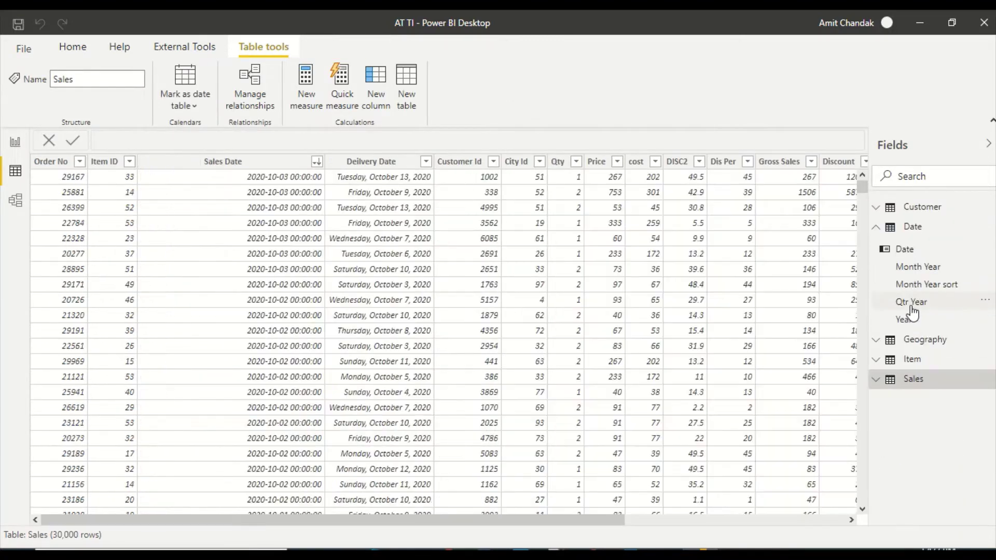
pyautogui.click(250, 165)
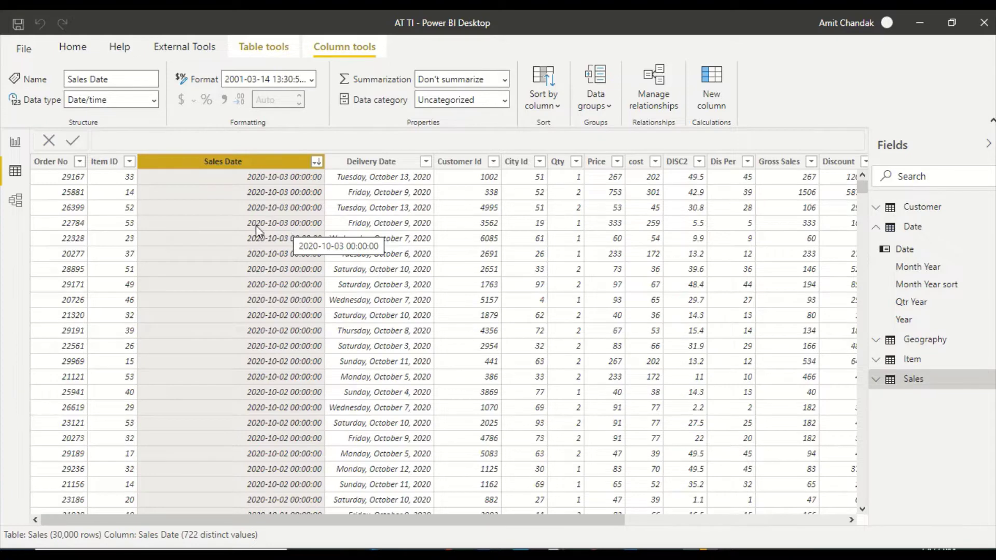
# - Review the Sales MTD measure's formula, its card and the monthly table on report page T2, and recheck the date-table guidelines on Page 1
pyautogui.click(15, 145)
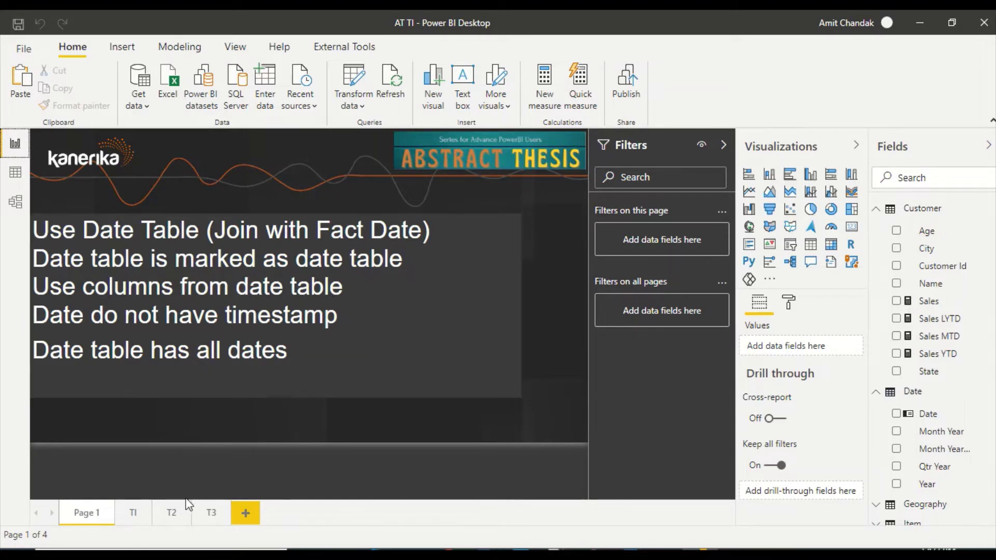
pyautogui.click(172, 513)
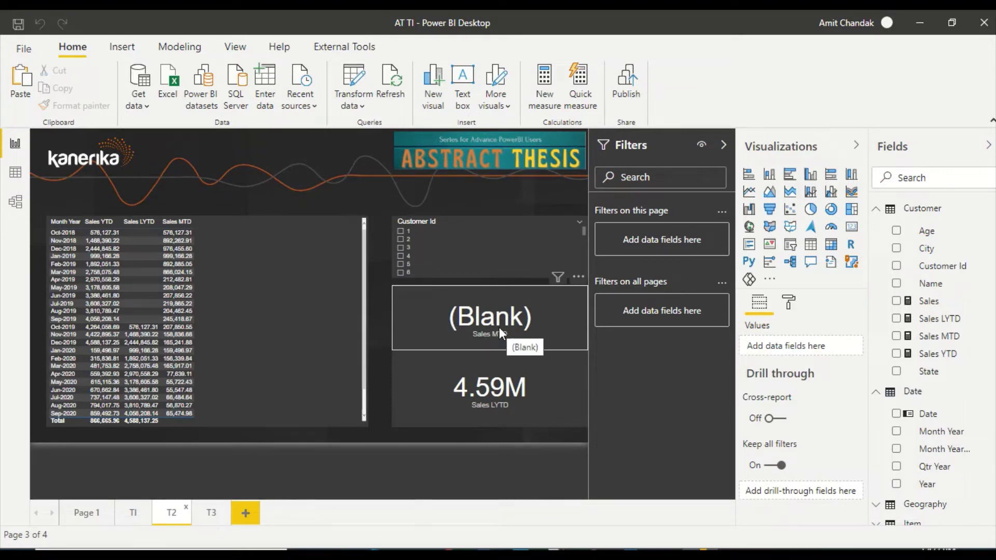
pyautogui.click(953, 338)
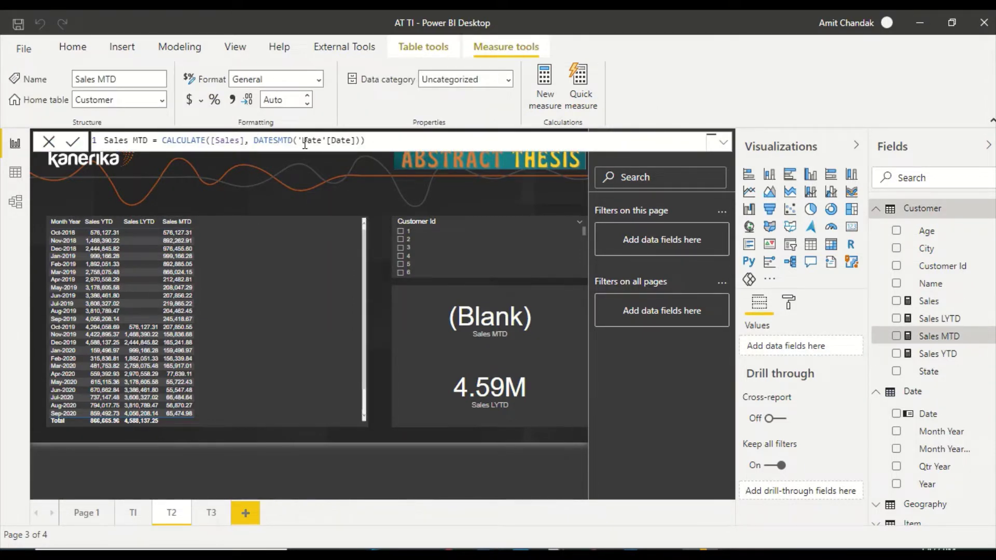
pyautogui.click(363, 142)
pyautogui.click(437, 295)
pyautogui.scroll(-1, 289, 350)
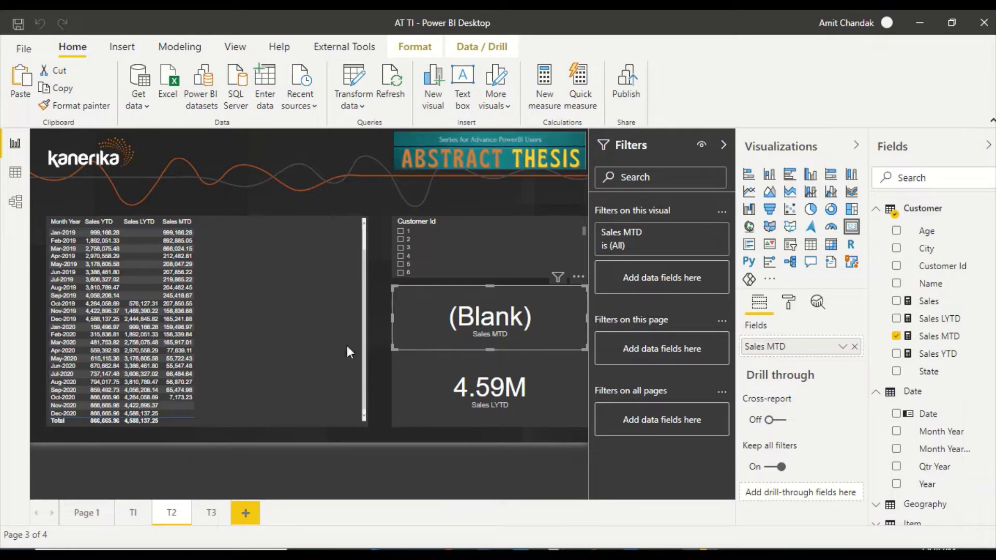
pyautogui.click(72, 515)
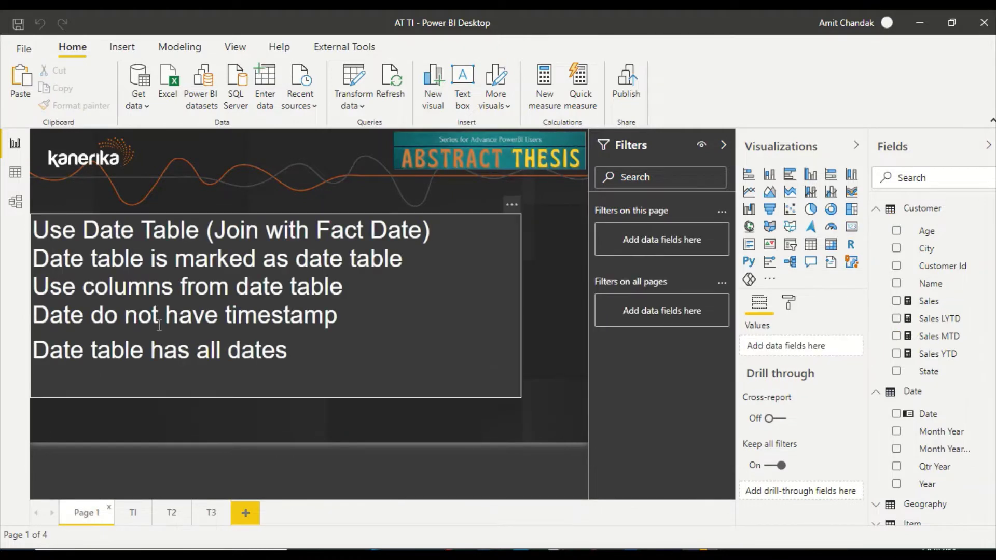
pyautogui.click(173, 513)
# - On page T3, create a new measure from a copy of the Sales MTD formula and name it Sales LMTD
pyautogui.click(211, 514)
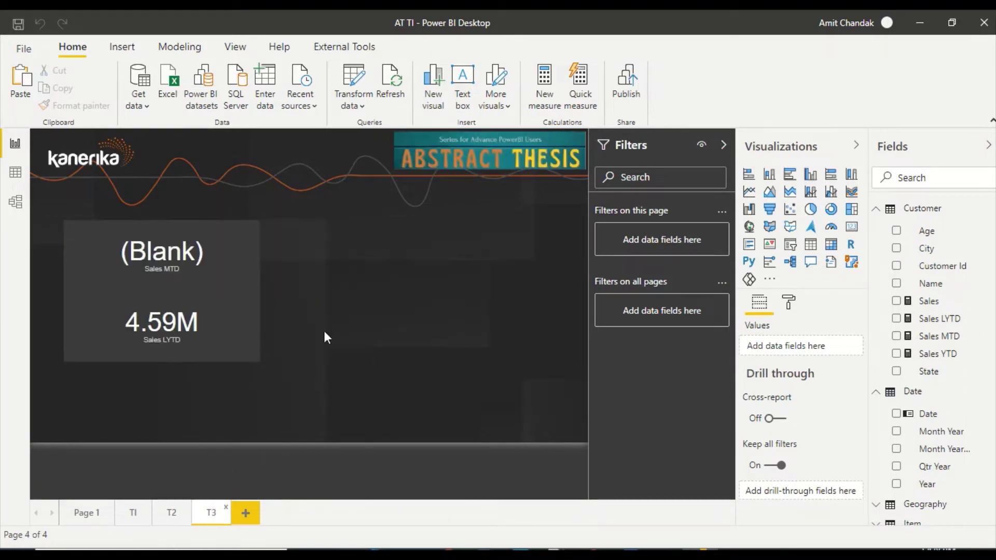
pyautogui.click(198, 337)
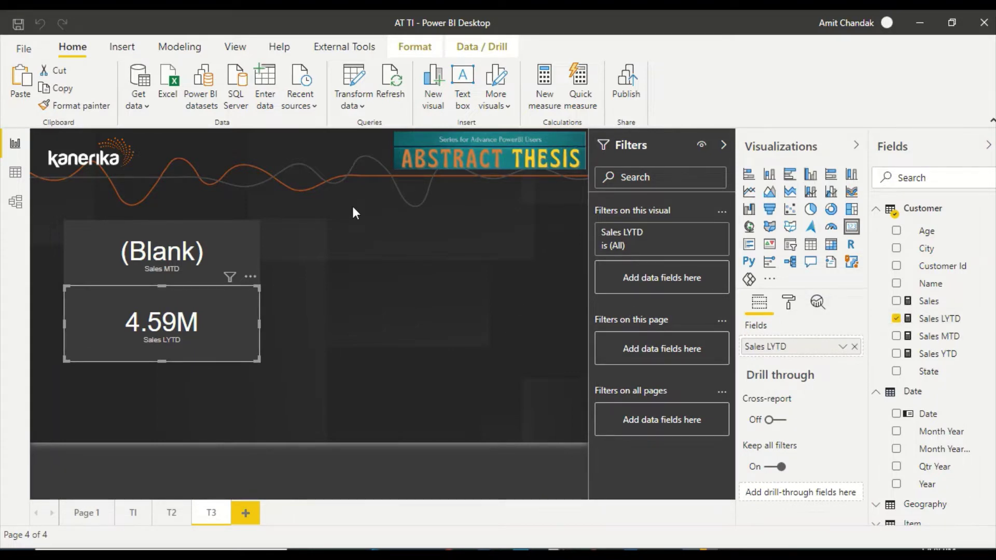
pyautogui.click(939, 336)
pyautogui.click(395, 138)
pyautogui.hotkey('ctrl', 'a')
pyautogui.hotkey('ctrl', 'c')
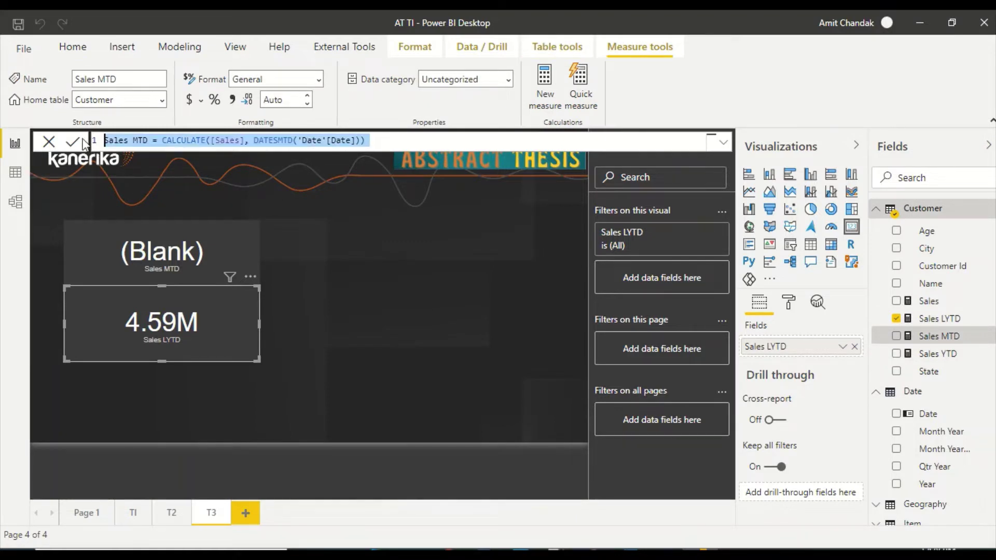
pyautogui.click(338, 183)
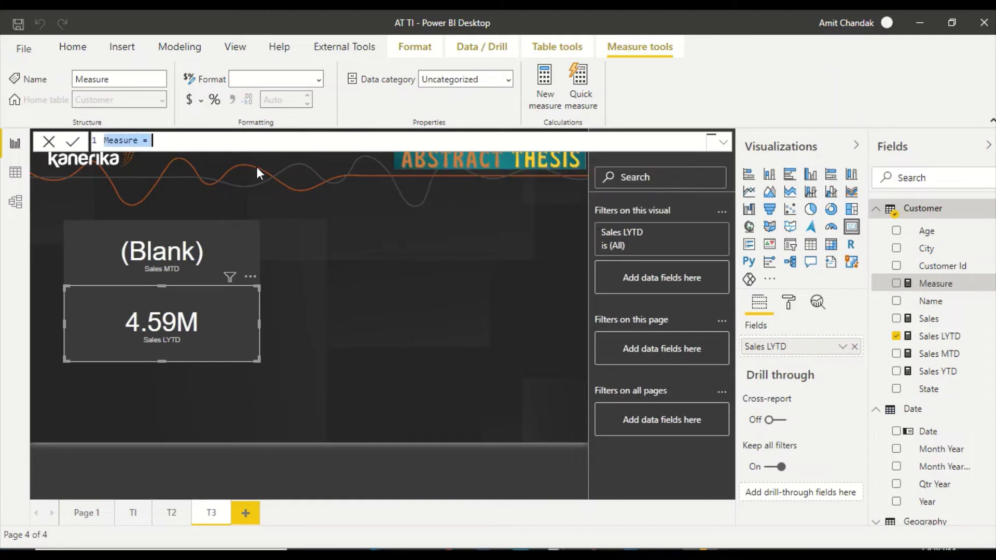
pyautogui.hotkey('ctrl', 'v')
pyautogui.click(134, 141)
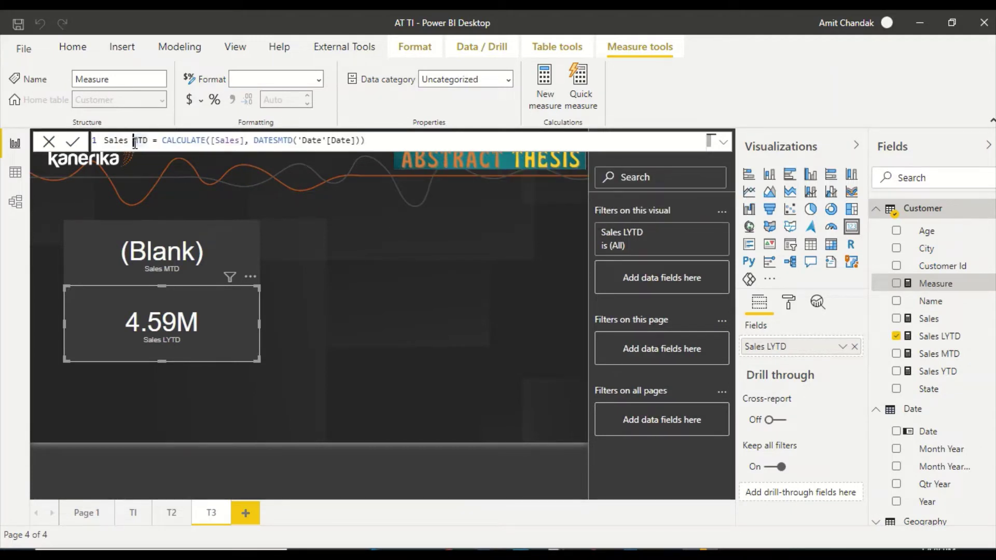
pyautogui.write('L')
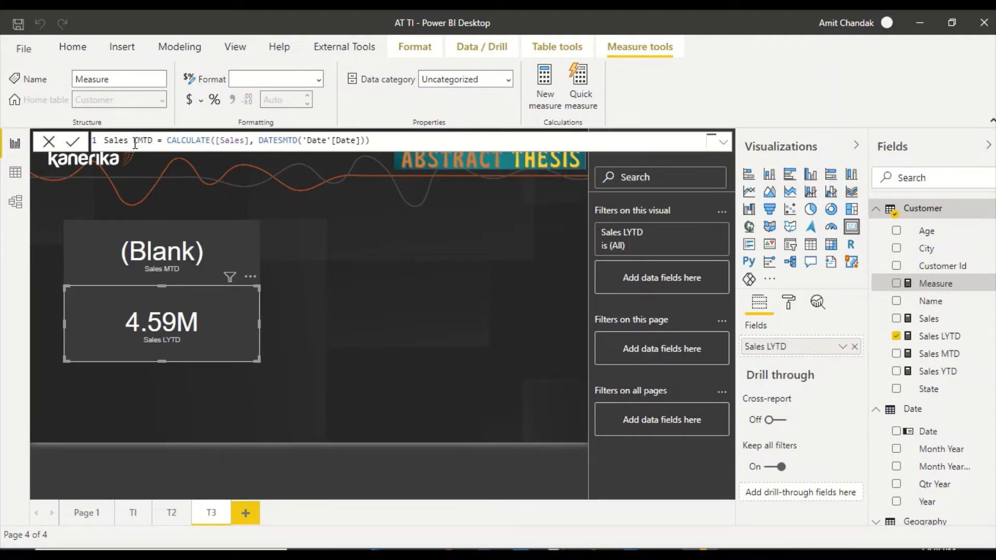
# - Wrap the date column in the Sales LMTD formula as DATEADD('Date'[Date],-1, MONTH) inside DATESMTD, and commit the measure
pyautogui.click(304, 140)
pyautogui.write('Dates')
pyautogui.press('BackSpace')
pyautogui.write('a')
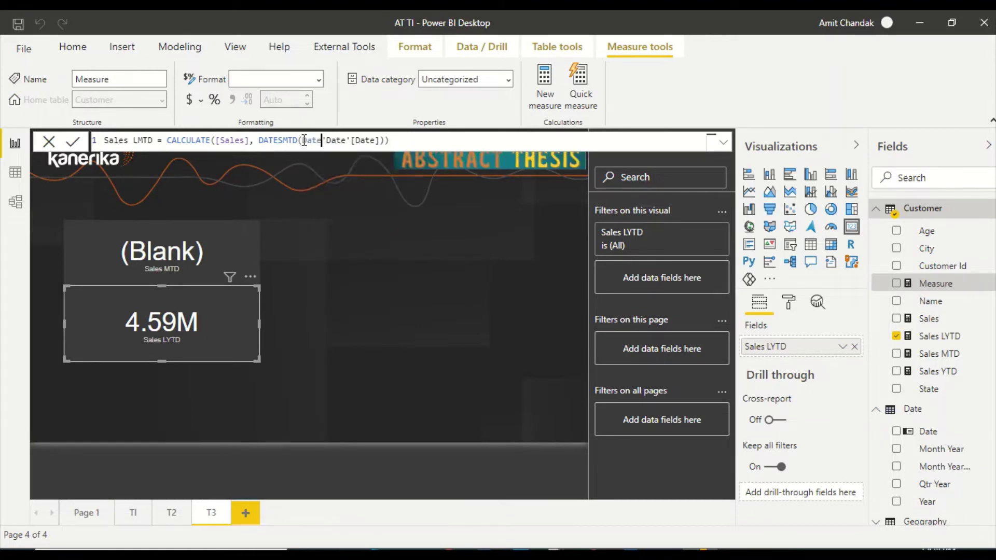
pyautogui.press('Tab')
pyautogui.press('Right')
pyautogui.press('Right')
pyautogui.press('Right')
pyautogui.press('Right')
pyautogui.press('Right')
pyautogui.press('Right')
pyautogui.press('Right')
pyautogui.press('Right')
pyautogui.press('Right')
pyautogui.press('Right')
pyautogui.press('Right')
pyautogui.press('Right')
pyautogui.write(',-1, mon')
pyautogui.press('Tab')
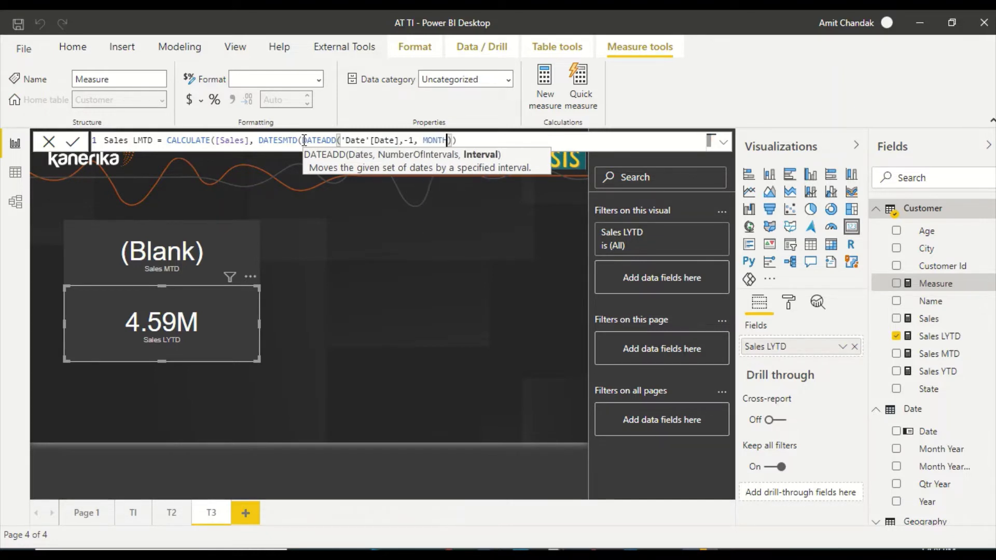
pyautogui.press('Right')
pyautogui.press('Right')
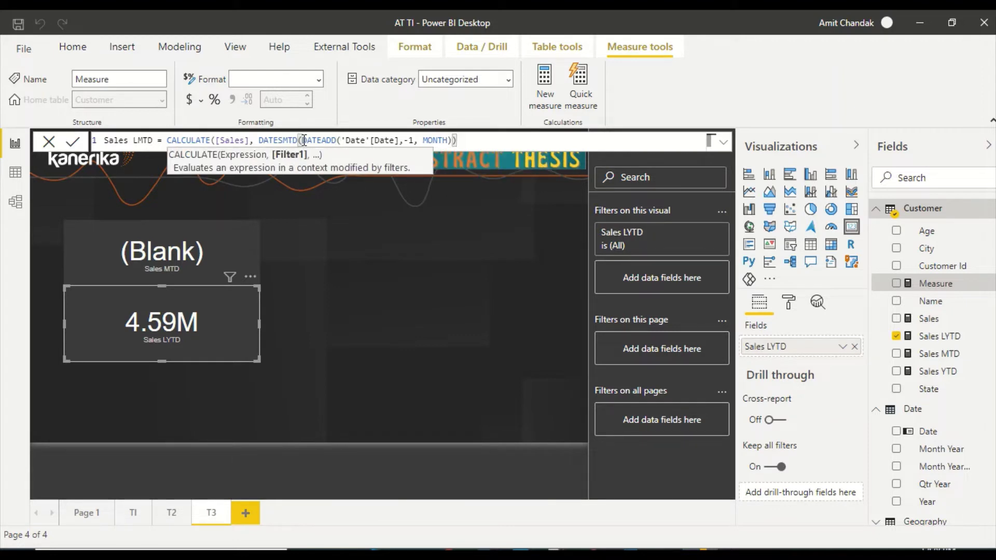
pyautogui.write(')')
pyautogui.press('Return')
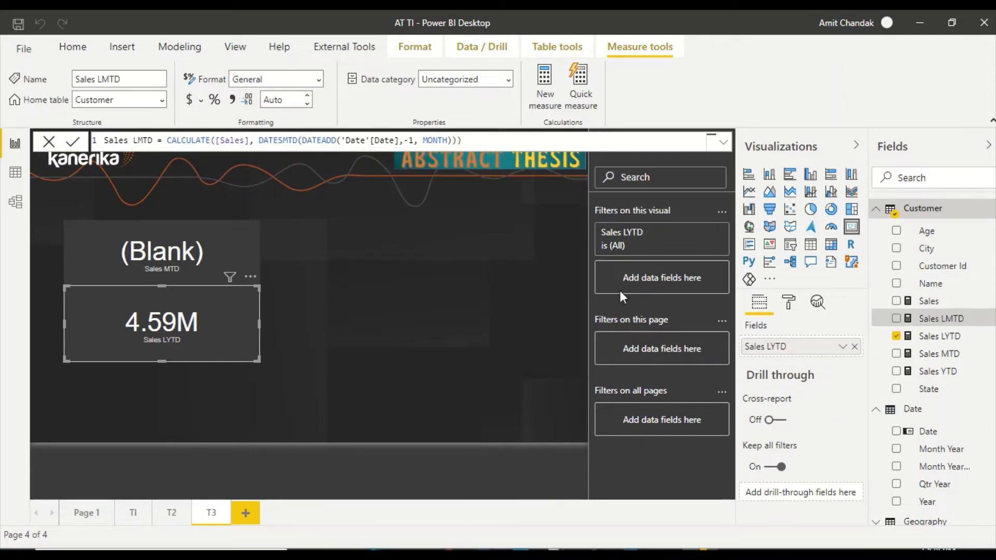
# - Replace Sales LYTD with the Sales LMTD measure in the selected card on page T3
pyautogui.moveTo(942, 319); pyautogui.dragTo(823, 351)
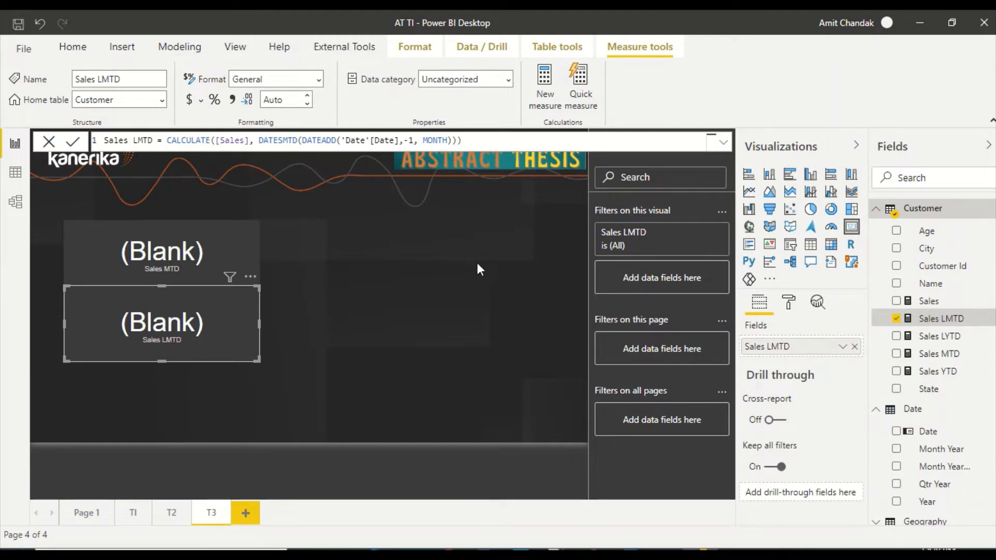
# - Change the end date of the Date table's CALENDAR range to DATE(2020,10,31) and commit the formula
pyautogui.click(915, 409)
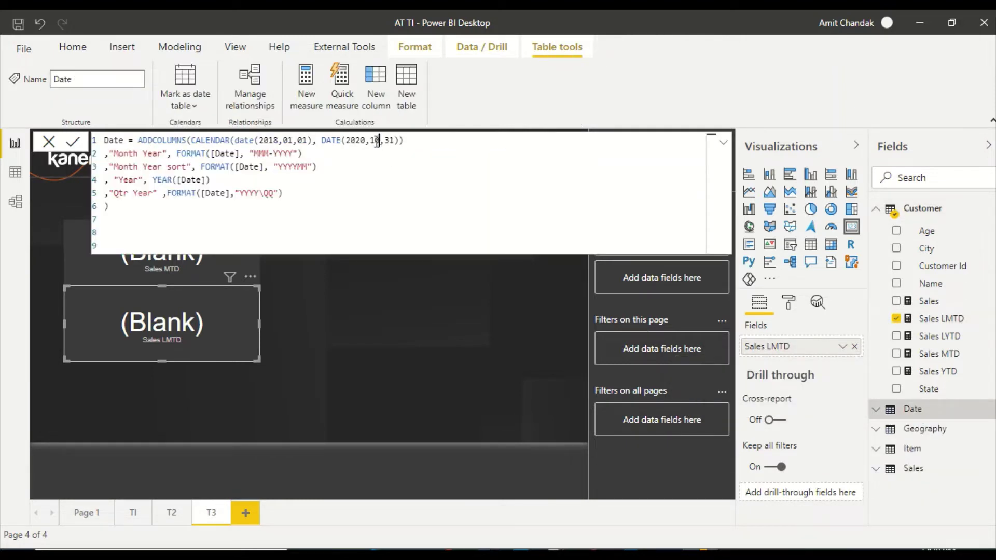
pyautogui.press('Return')
pyautogui.click(78, 260)
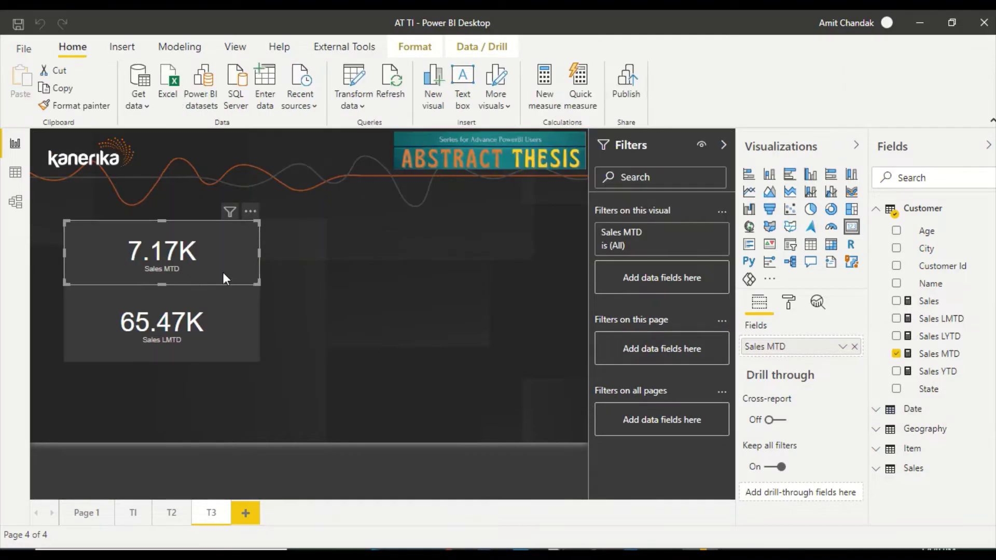
# - Compare the Sales MTD values for the latest months in page T2's table with the cards on page T3
pyautogui.click(171, 513)
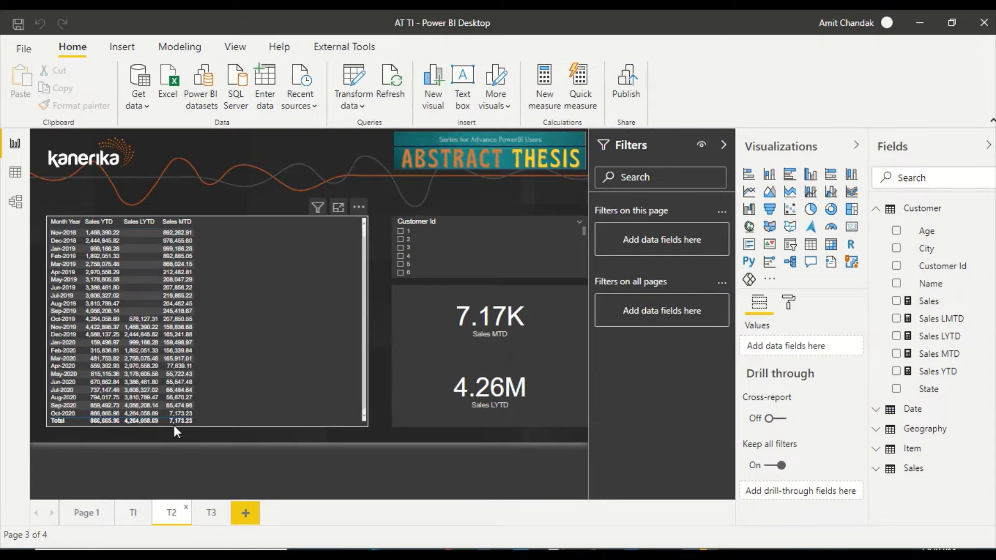
pyautogui.moveTo(179, 417)
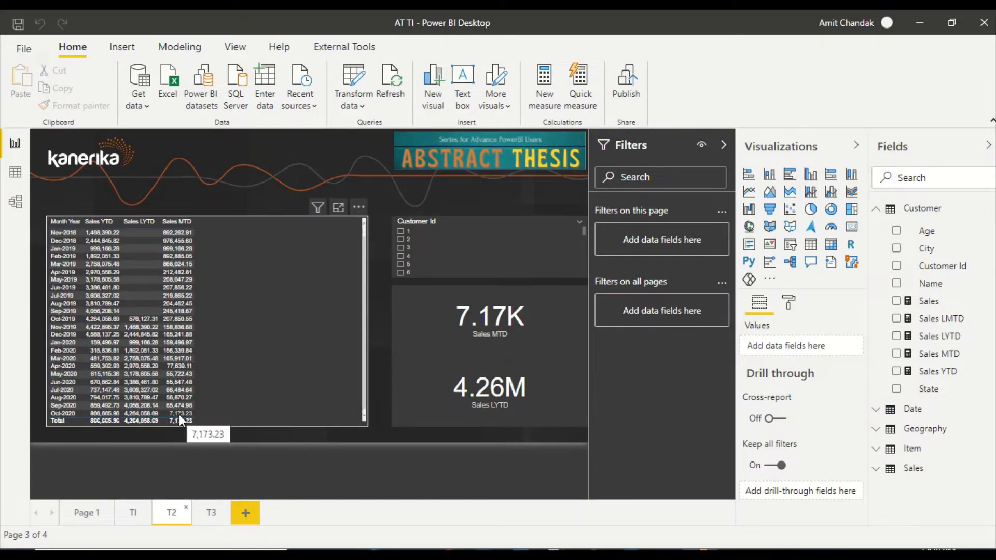
pyautogui.click(213, 514)
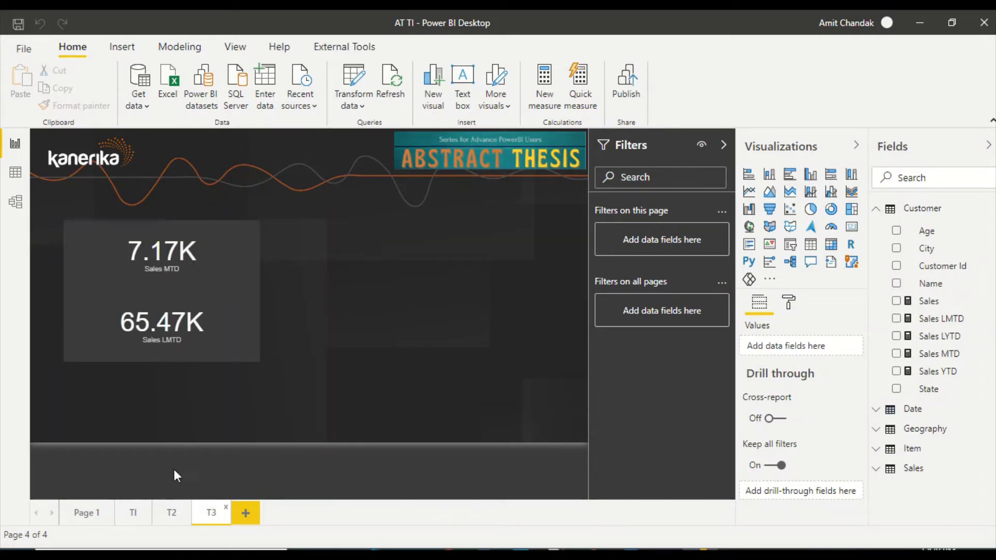
pyautogui.click(178, 510)
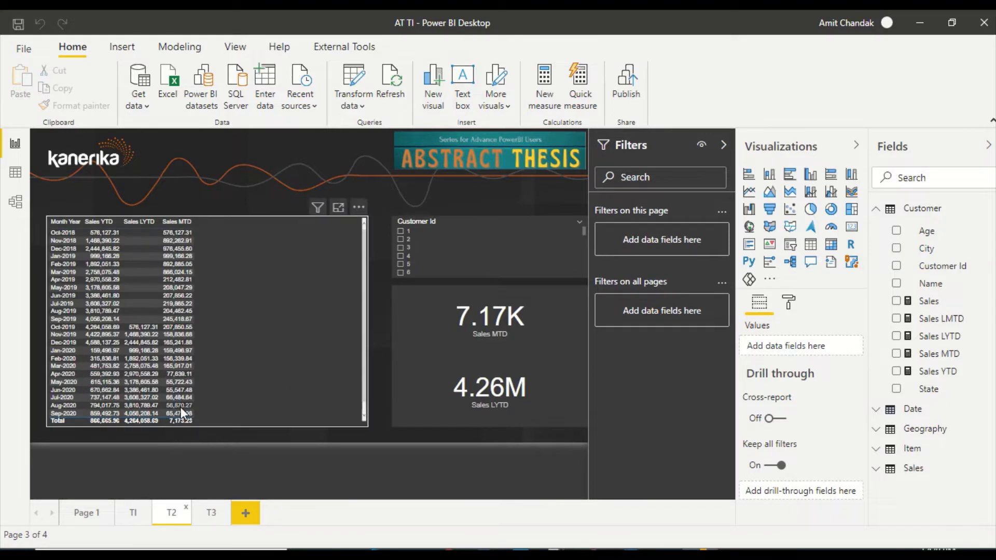
pyautogui.scroll(-1, 197, 396)
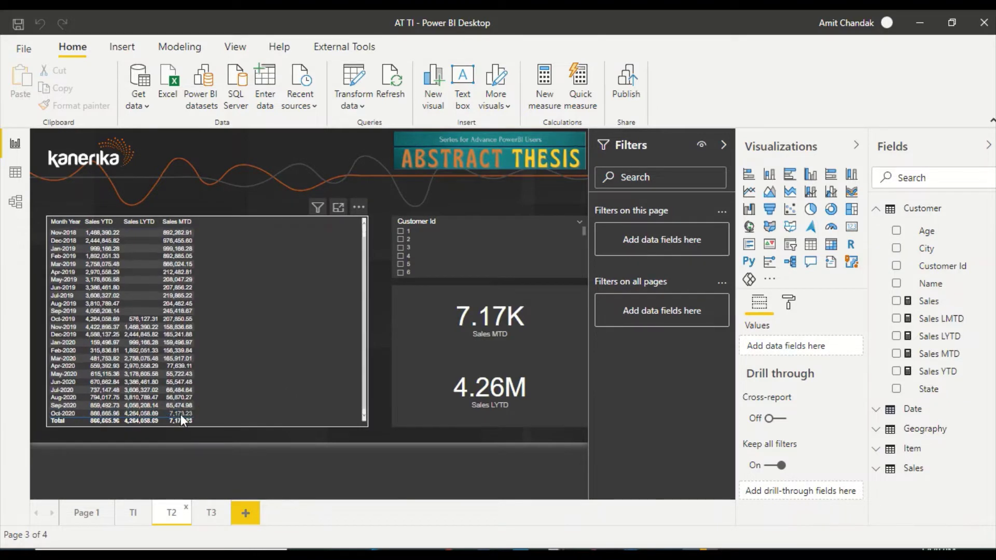
# - Add a card visual showing Sales YTD in the empty area beside the existing cards on page T3
pyautogui.click(218, 515)
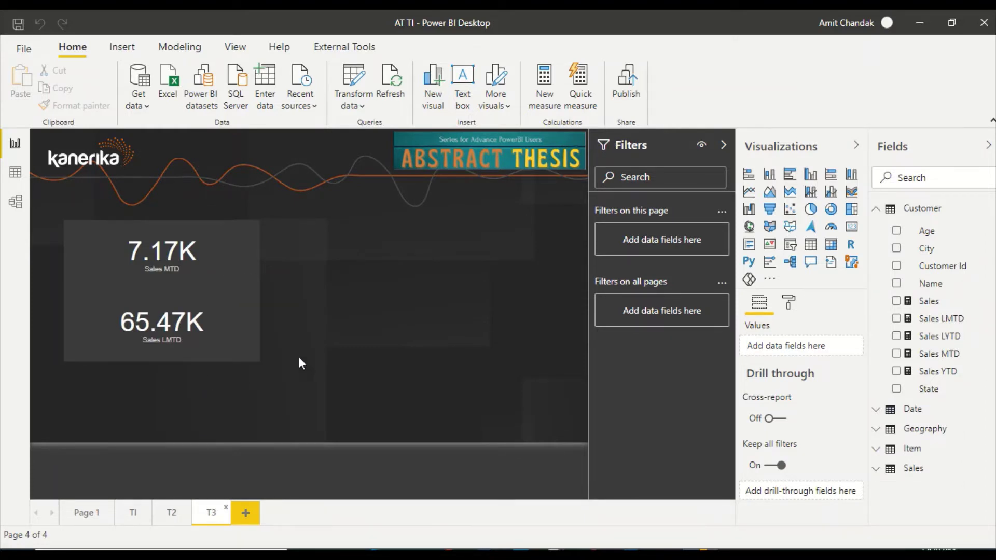
pyautogui.moveTo(936, 371); pyautogui.dragTo(446, 262)
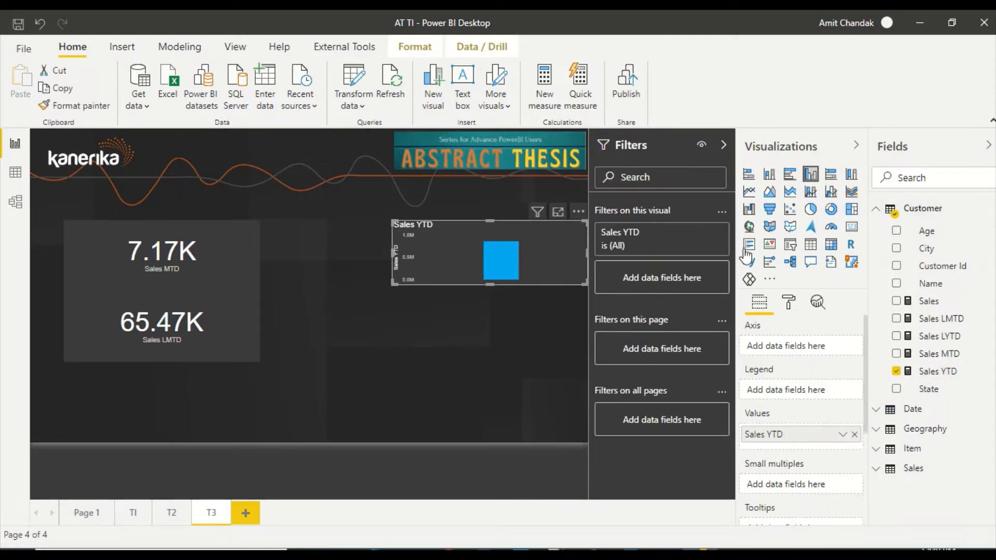
pyautogui.moveTo(495, 257)
pyautogui.click(851, 226)
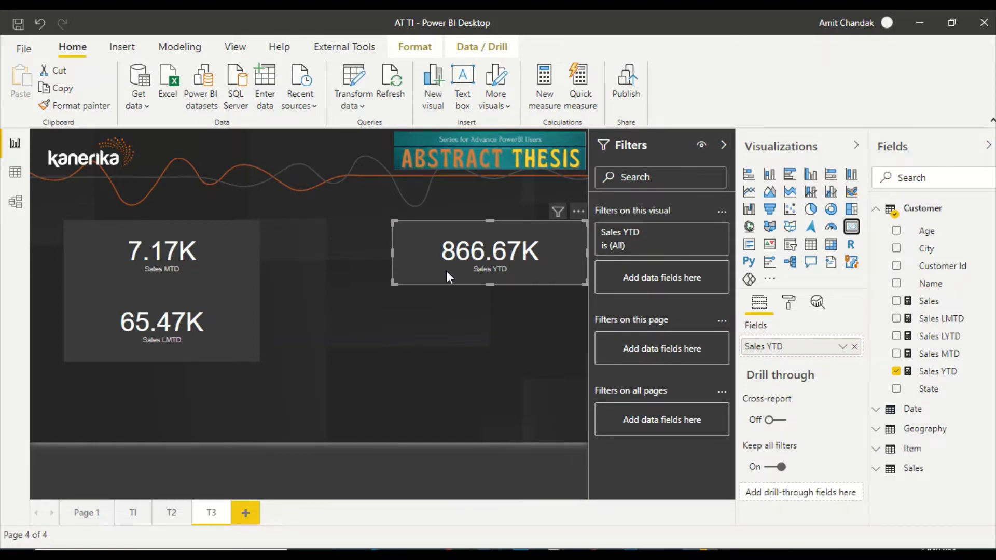
# - Change the end date of the Date table's CALENDAR range to DATE(2021,10,31) and commit the formula
pyautogui.click(923, 414)
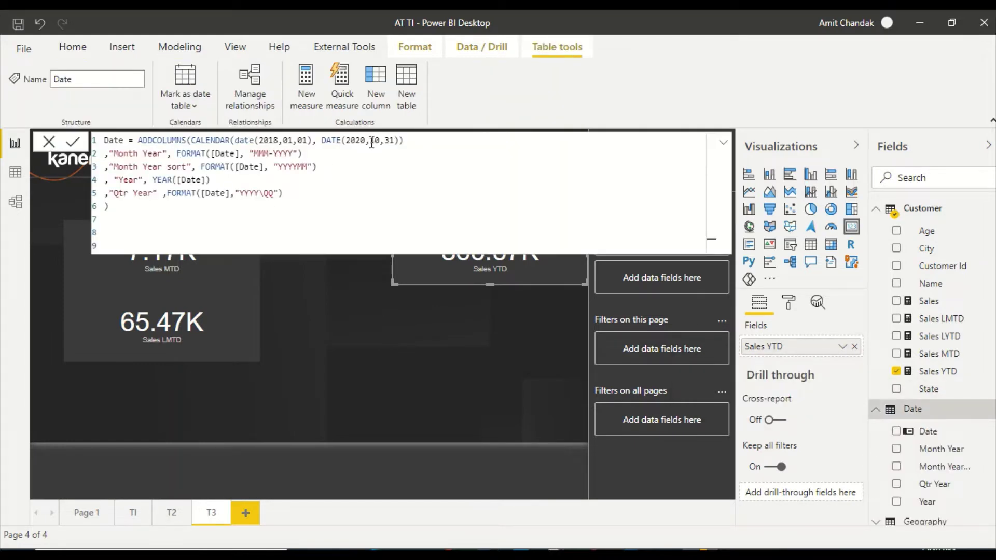
pyautogui.click(362, 140)
pyautogui.press('Delete')
pyautogui.write('1')
pyautogui.press('Return')
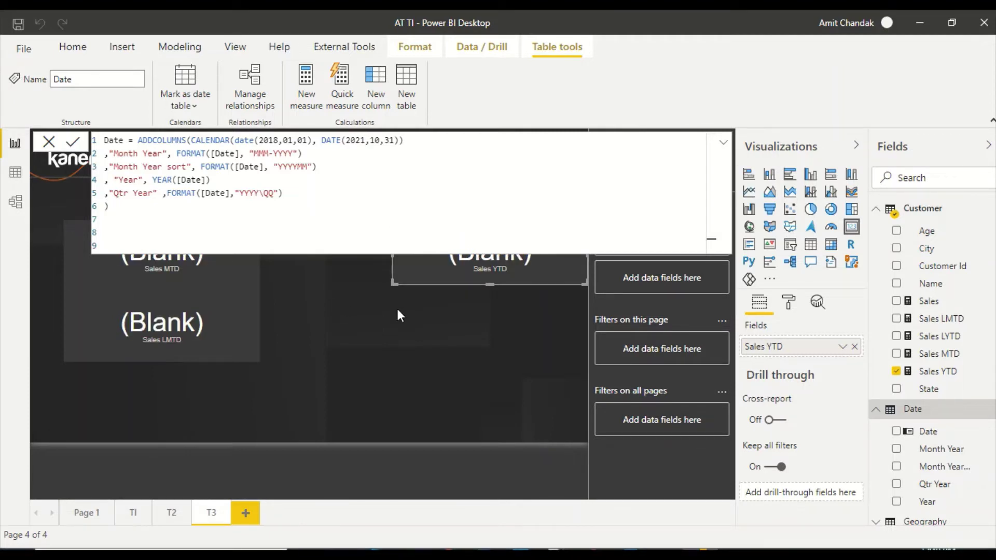
pyautogui.click(389, 314)
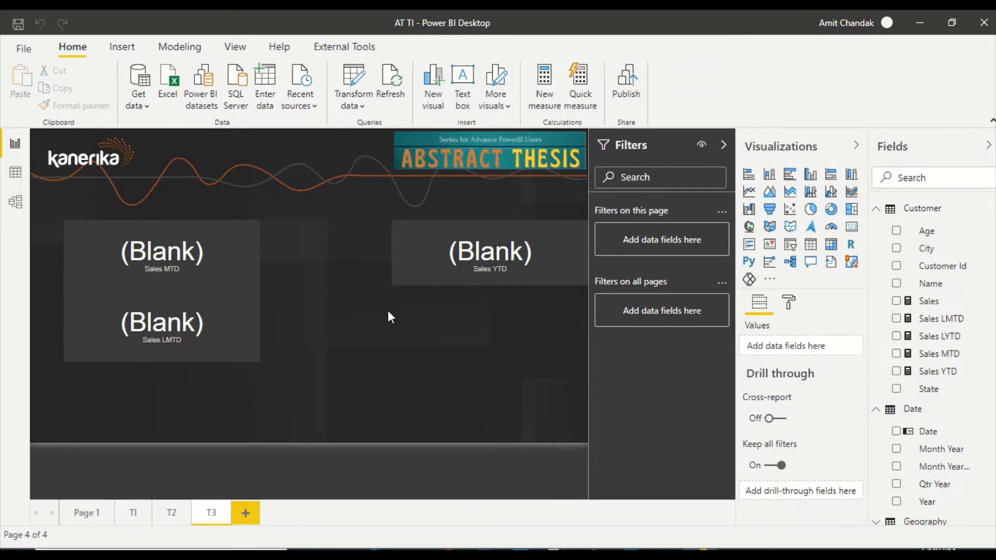
# - Add a card visual directly below the Sales YTD card and fill it with the Sales YTD Fact measure from the Sales table
pyautogui.click(852, 227)
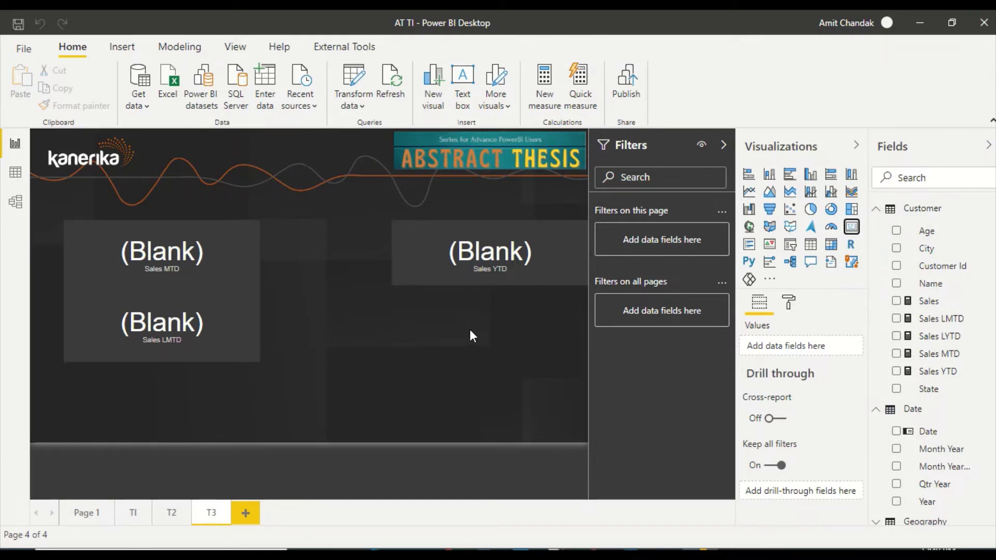
pyautogui.click(851, 227)
pyautogui.moveTo(210, 372); pyautogui.dragTo(524, 322)
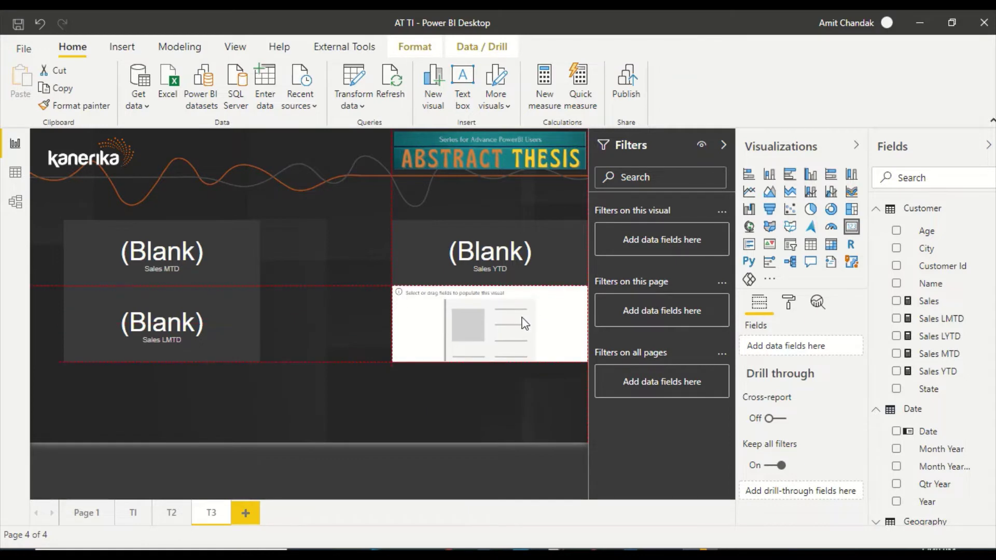
pyautogui.scroll(-2, 954, 374)
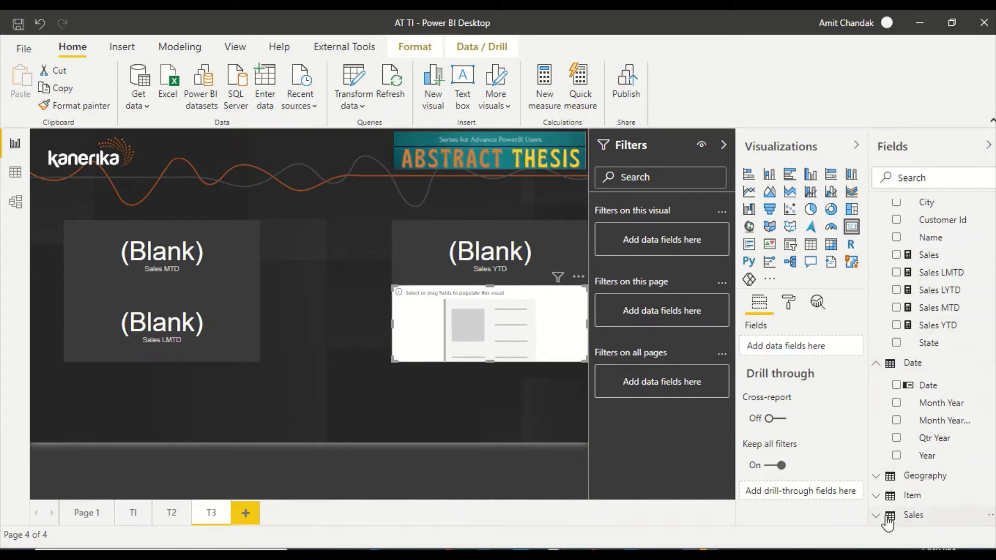
pyautogui.click(913, 514)
pyautogui.scroll(-5, 934, 363)
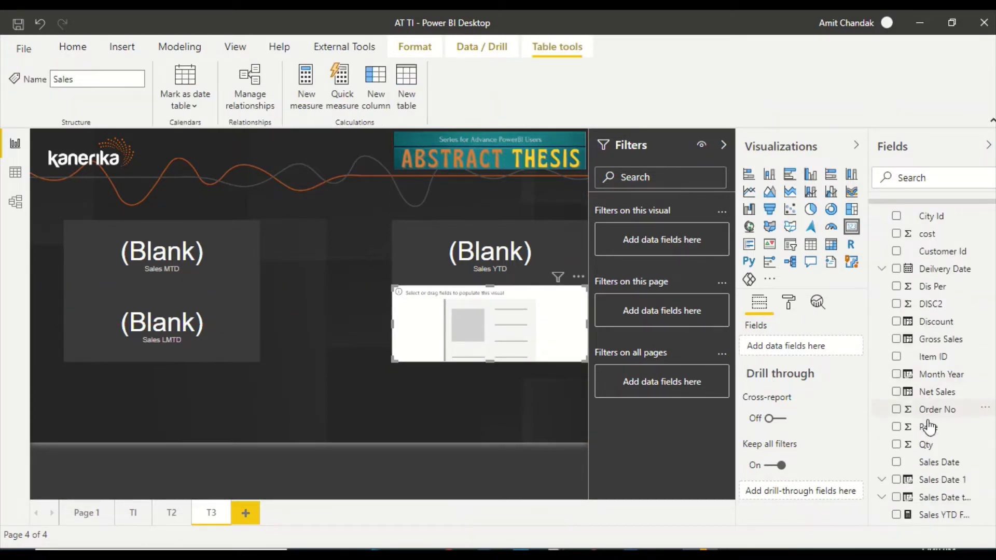
pyautogui.moveTo(929, 515); pyautogui.dragTo(509, 333)
# - Inspect the Sales YTD Fact measure's formula, focusing on the date column passed to DATESYTD
pyautogui.click(950, 518)
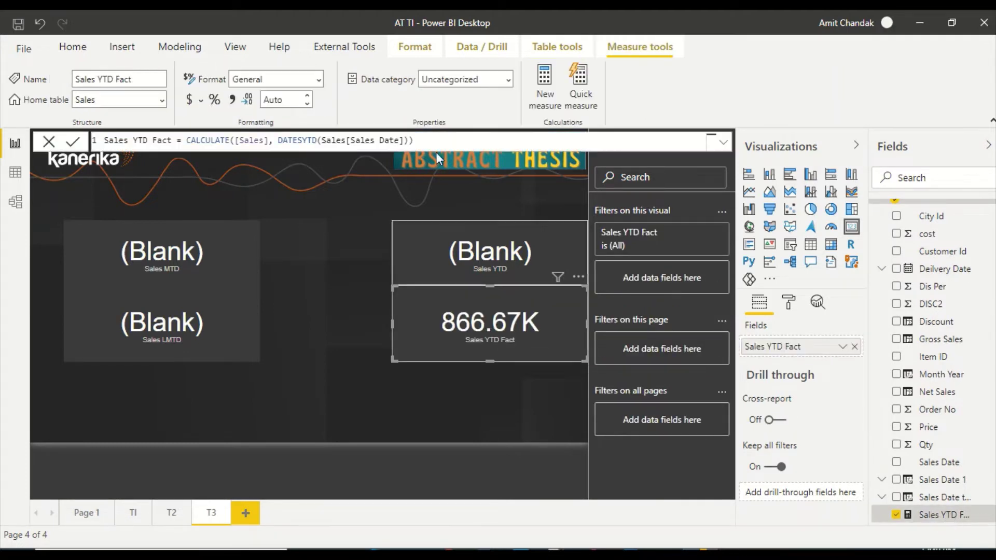
pyautogui.doubleClick(343, 141)
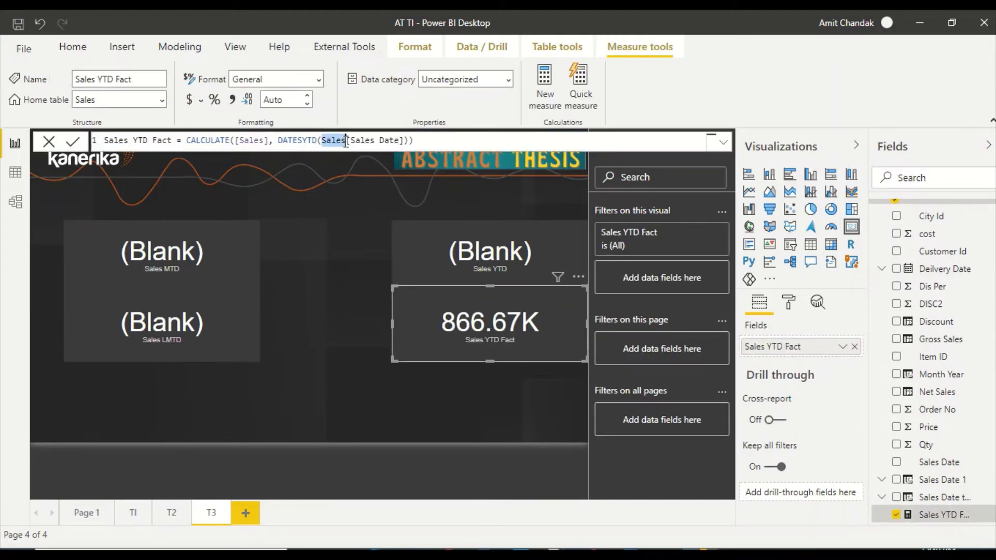
pyautogui.moveTo(412, 140); pyautogui.dragTo(335, 145)
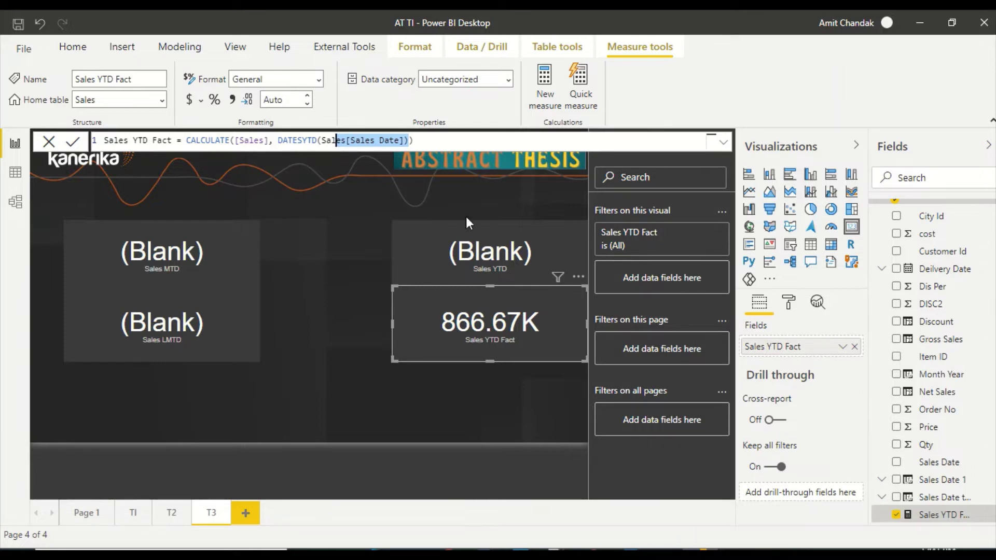
# - Replace the end date of the Date table's CALENDAR range with max(Sales[Sales Date]) and commit the formula
pyautogui.scroll(10, 928, 259)
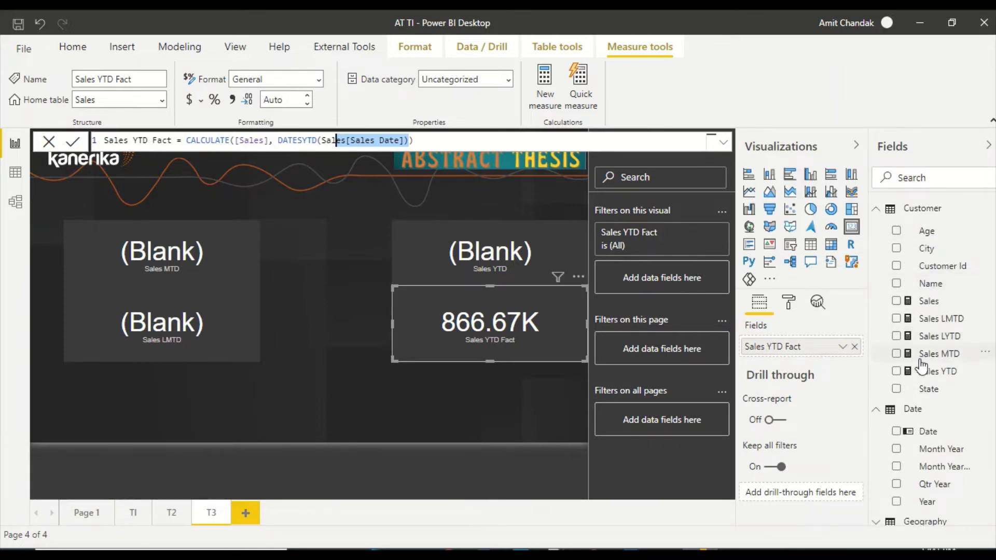
pyautogui.click(917, 413)
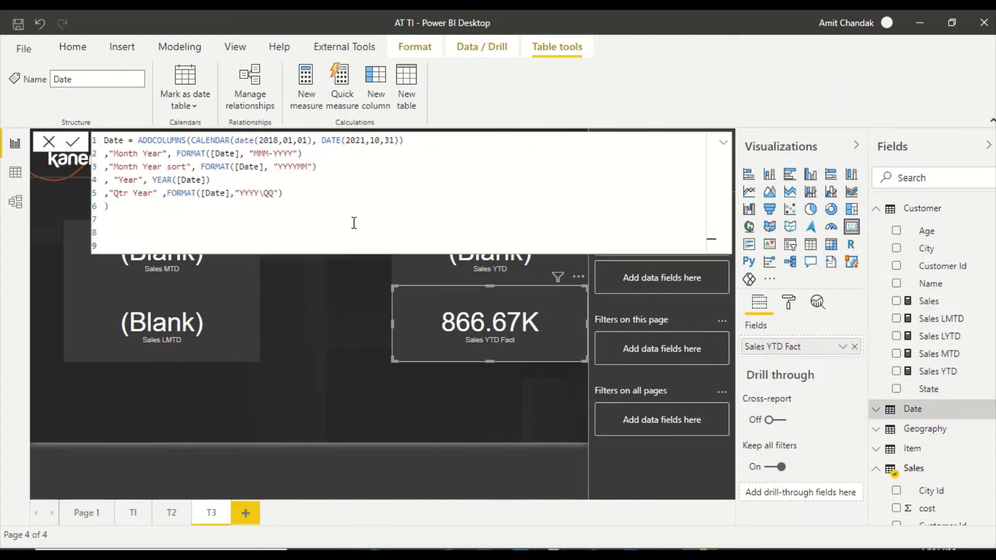
pyautogui.moveTo(400, 140); pyautogui.dragTo(322, 141)
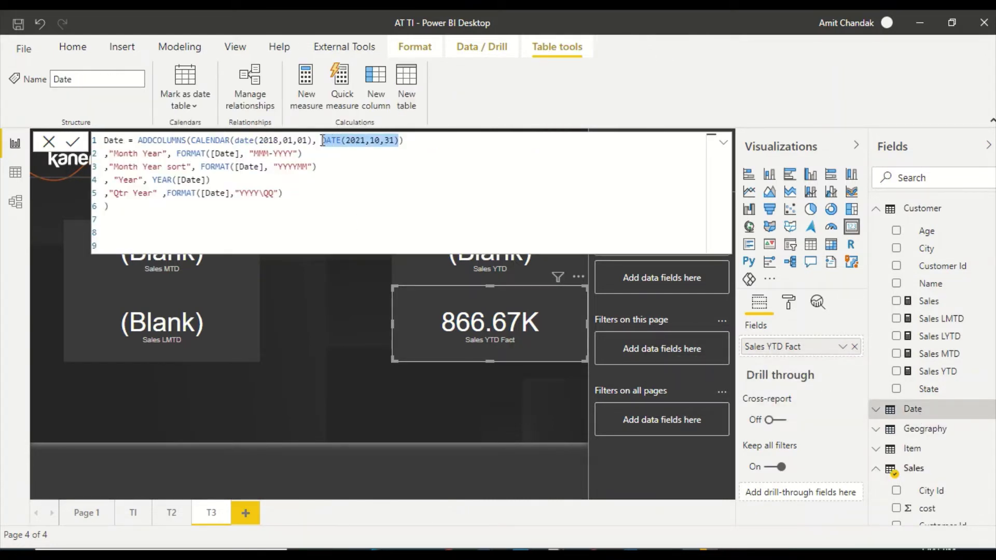
pyautogui.write('mx')
pyautogui.press('BackSpace')
pyautogui.write('ax')
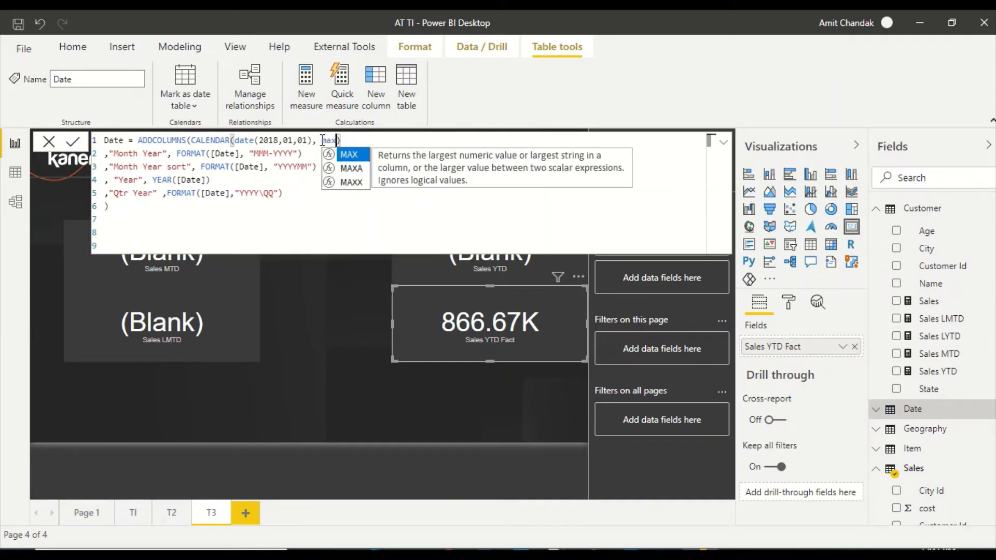
pyautogui.write('(')
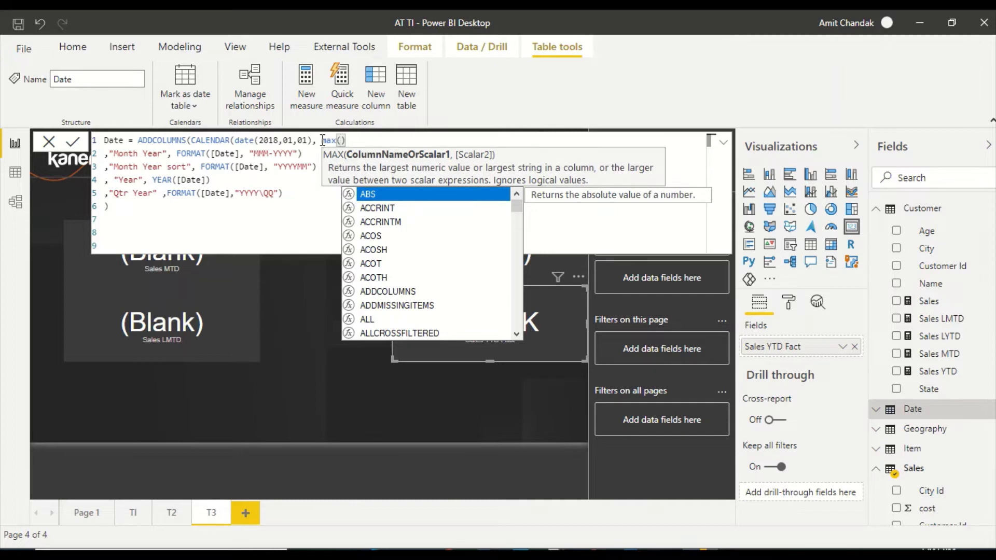
pyautogui.write('sal')
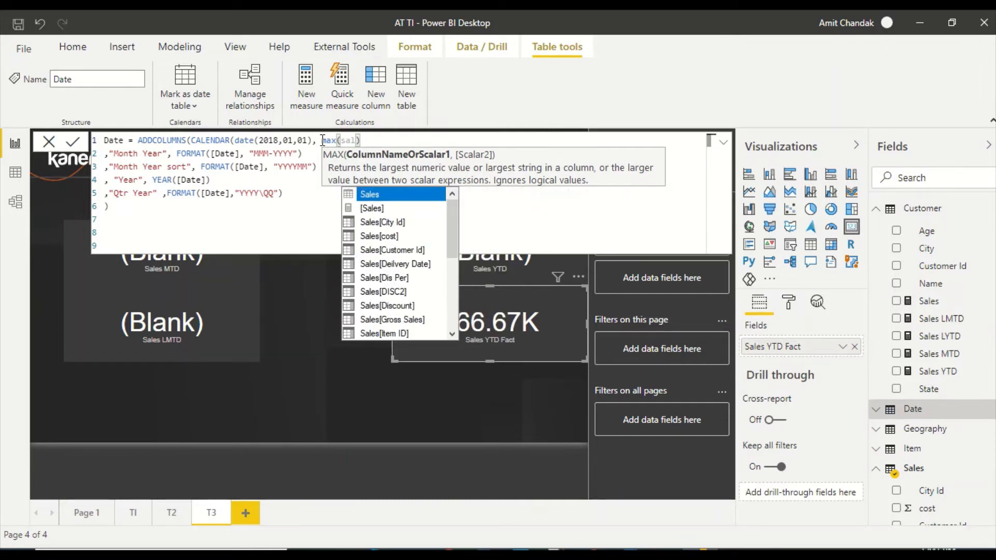
pyautogui.write('es[sa')
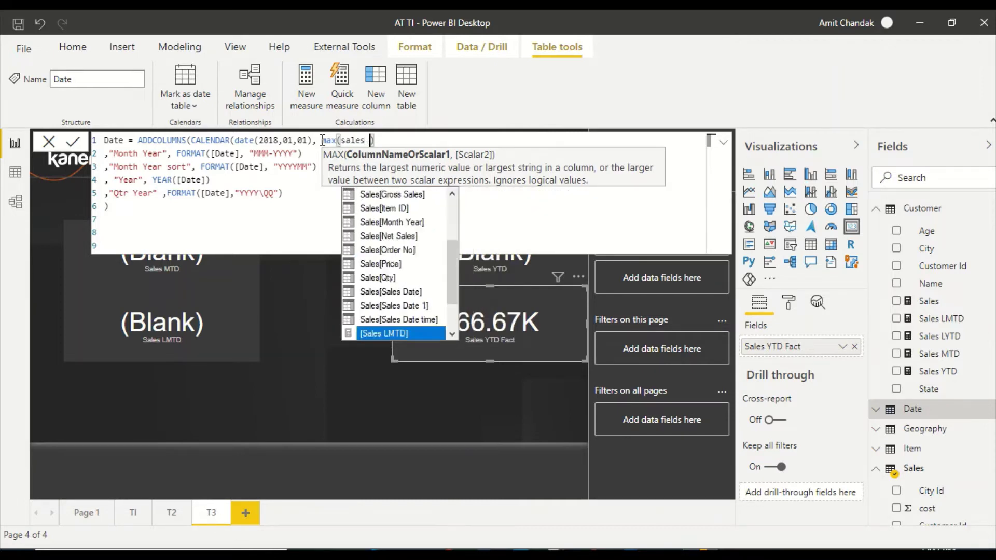
pyautogui.press('Tab')
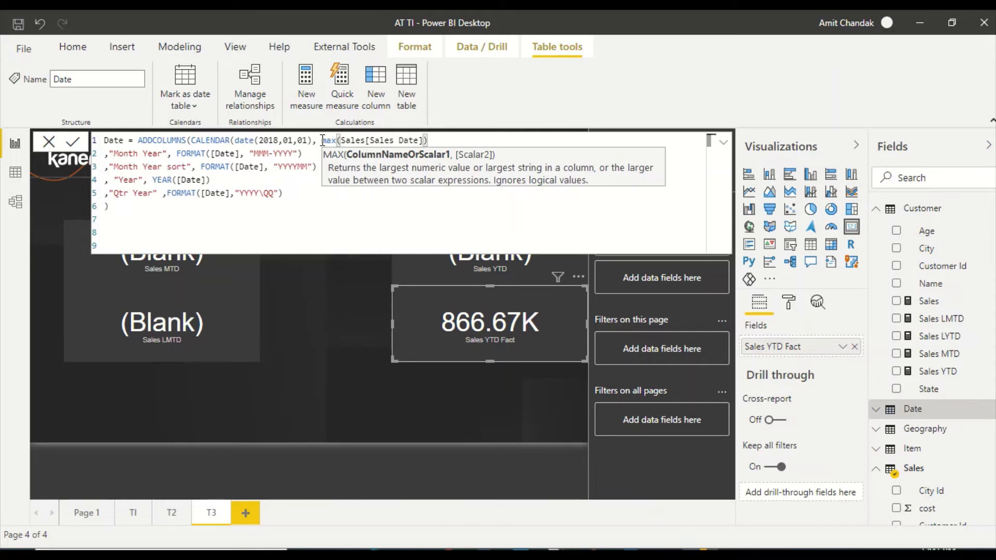
pyautogui.write(')')
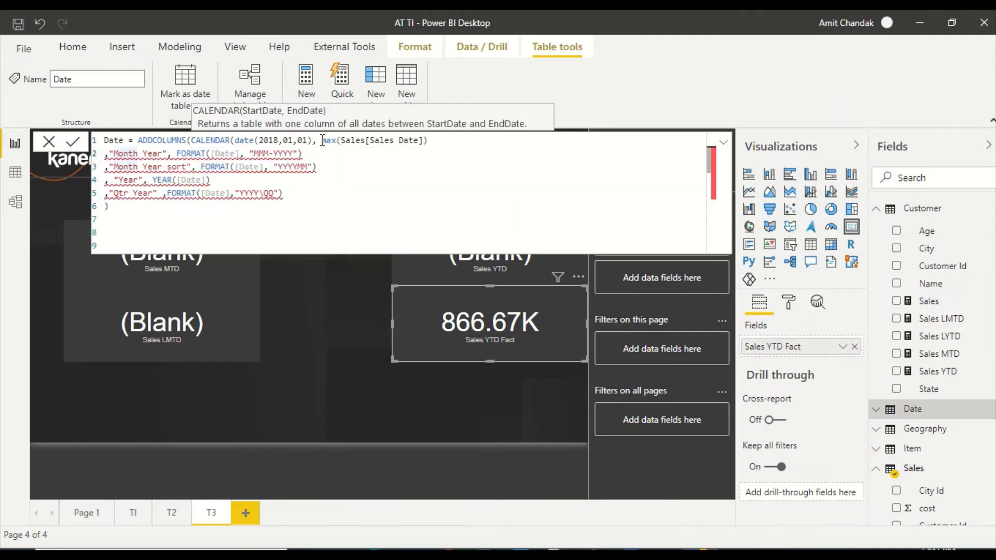
pyautogui.press('Left')
pyautogui.press('Left')
pyautogui.press('Left')
pyautogui.press('Left')
pyautogui.press('Left')
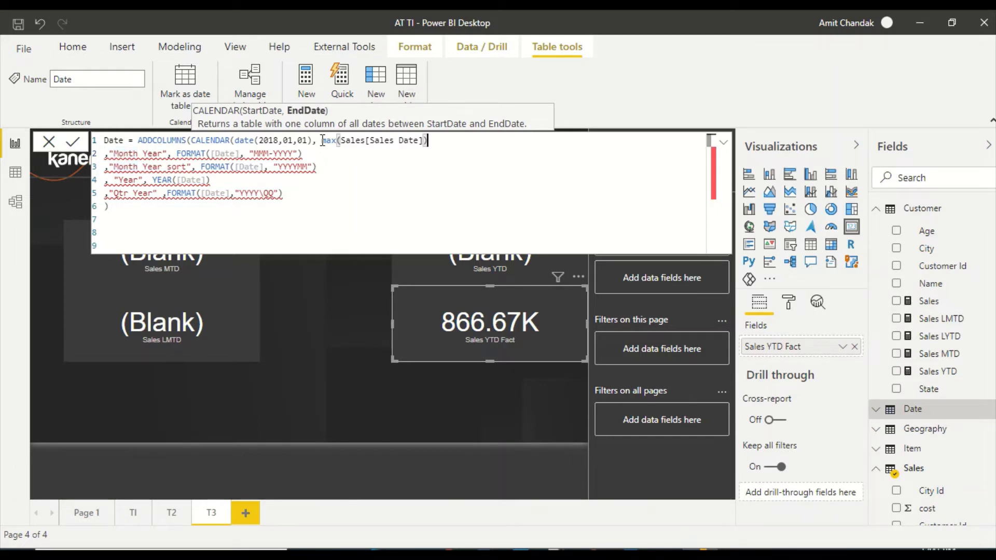
pyautogui.write(')')
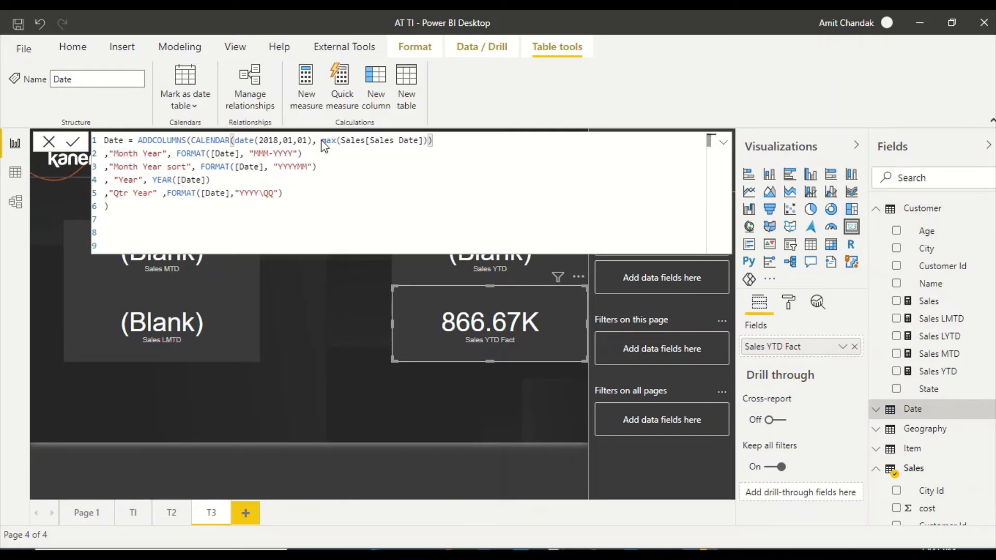
pyautogui.press('Return')
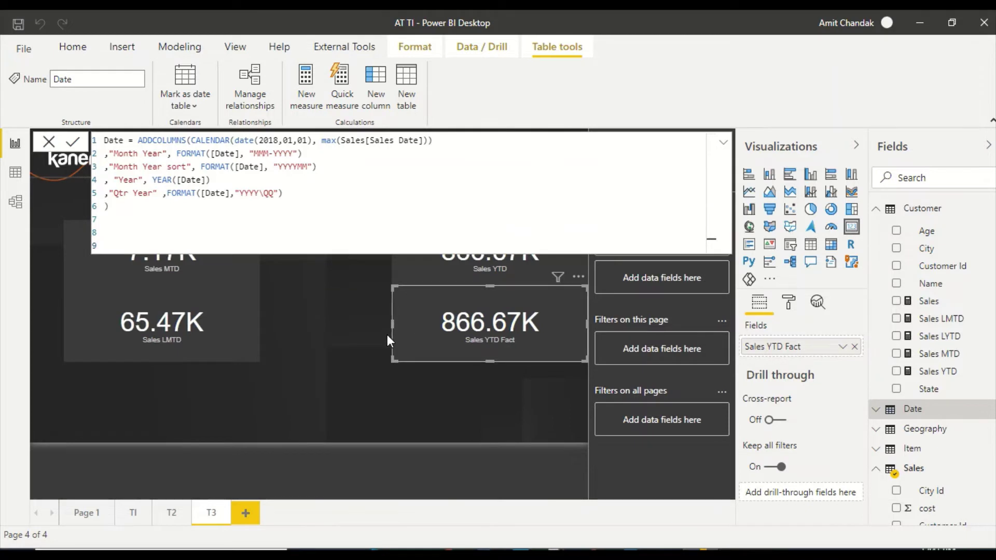
pyautogui.click(309, 323)
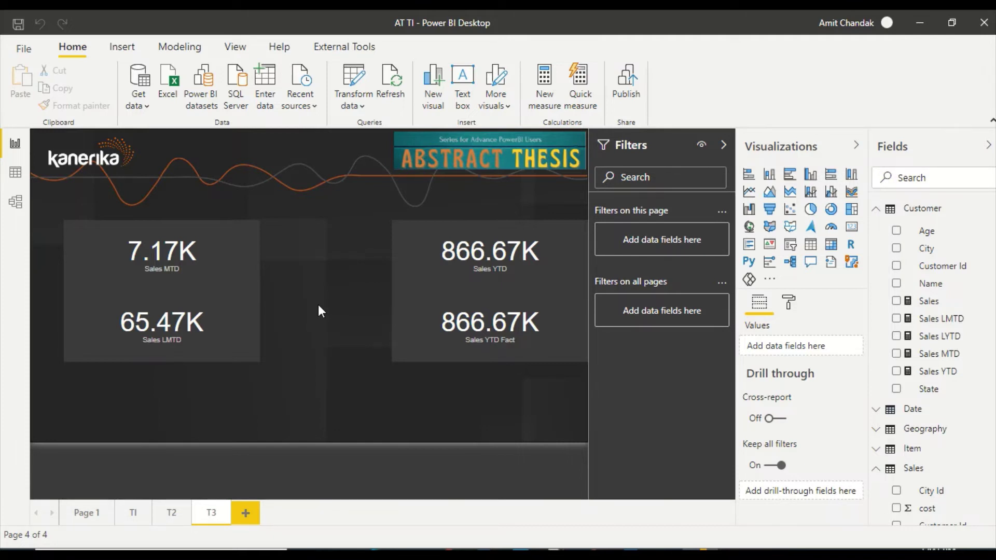
# - Review the formulas of the Date table, Sales LMTD, Sales YTD and Sales YTD Fact against the YTD cards
pyautogui.click(912, 409)
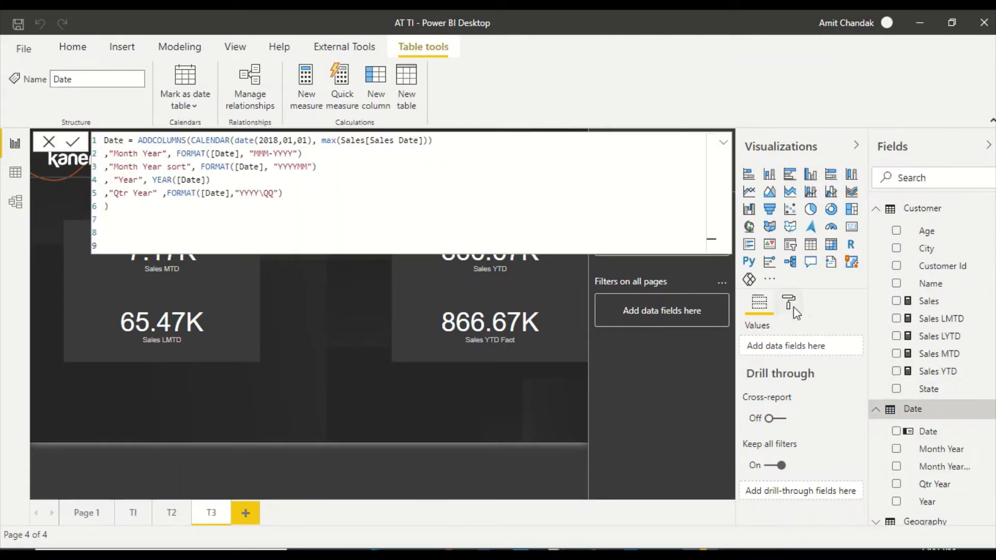
pyautogui.click(951, 326)
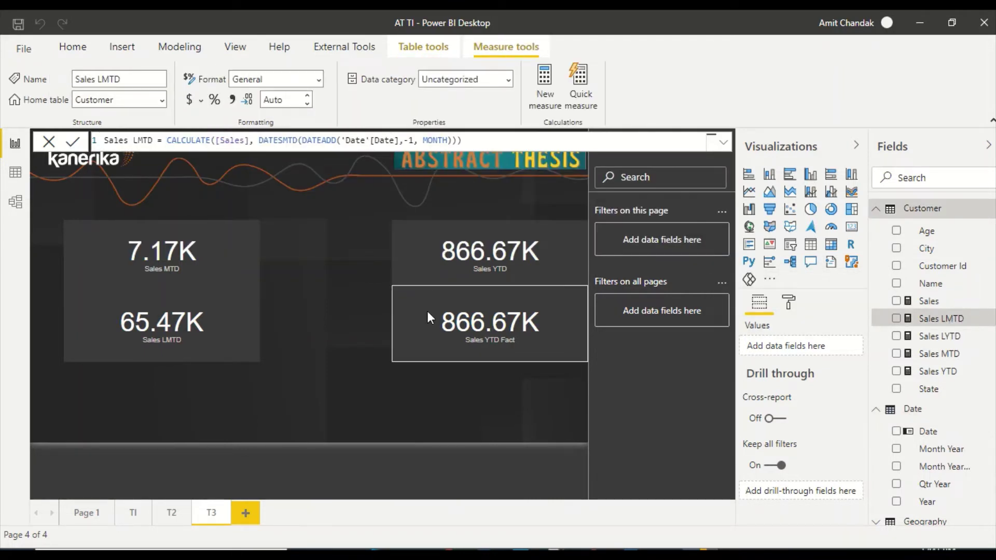
pyautogui.click(443, 334)
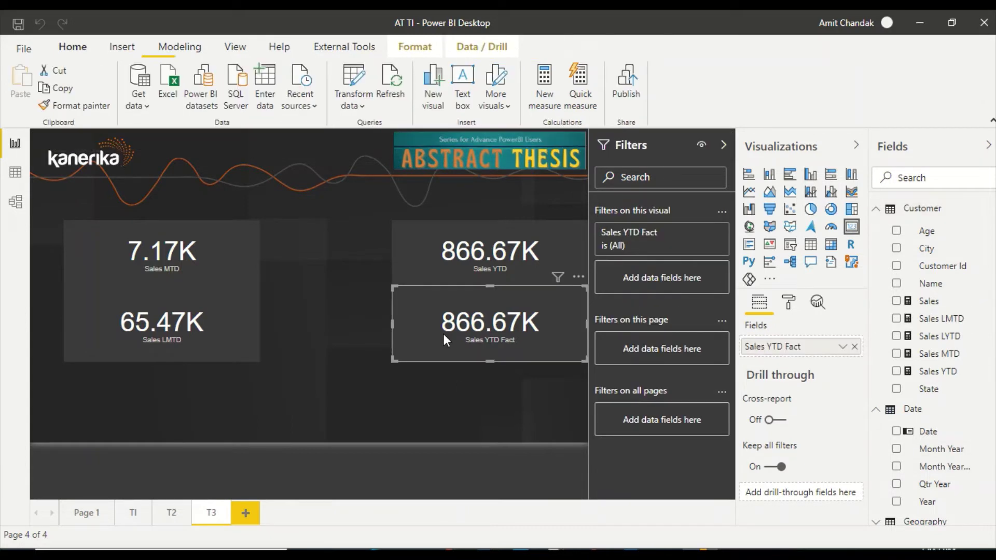
pyautogui.click(939, 372)
pyautogui.scroll(-10, 955, 446)
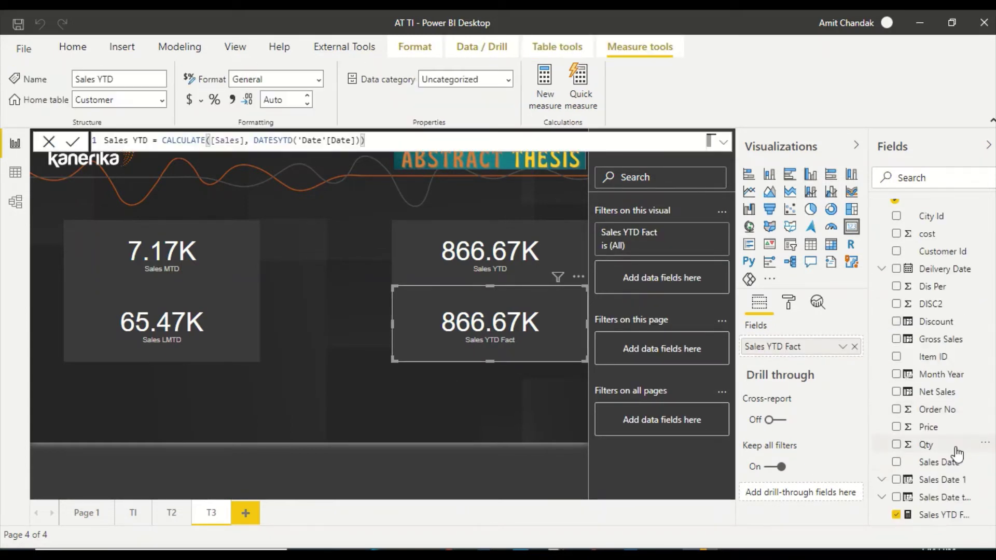
pyautogui.click(940, 516)
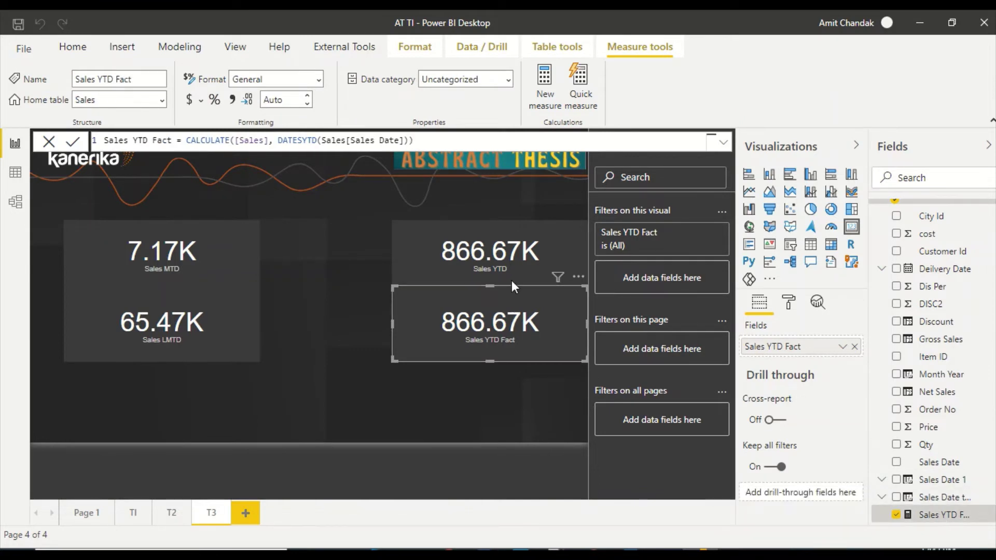
pyautogui.moveTo(533, 251)
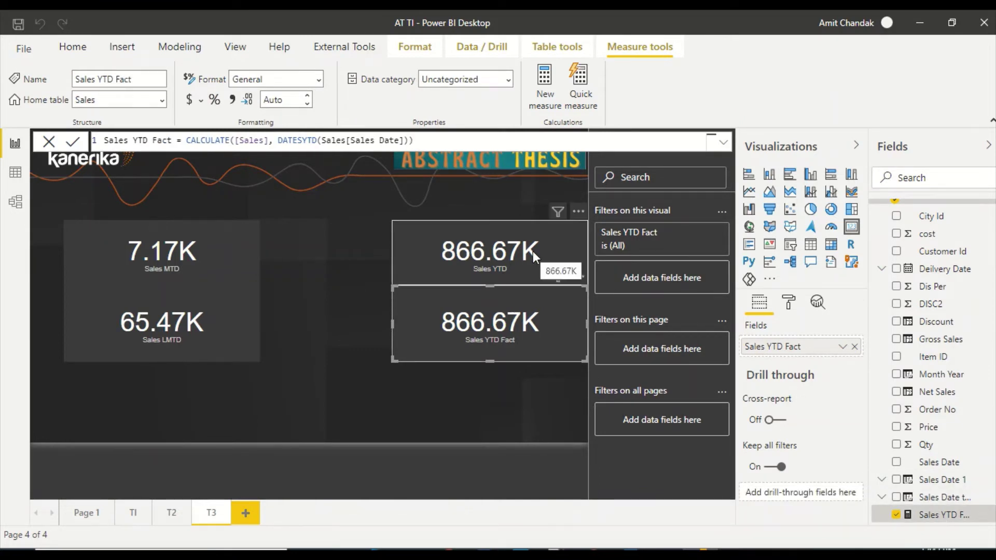
# - Replace the end date of the Date table's CALENDAR range with date(2020,12,31) and commit the formula
pyautogui.scroll(10, 928, 363)
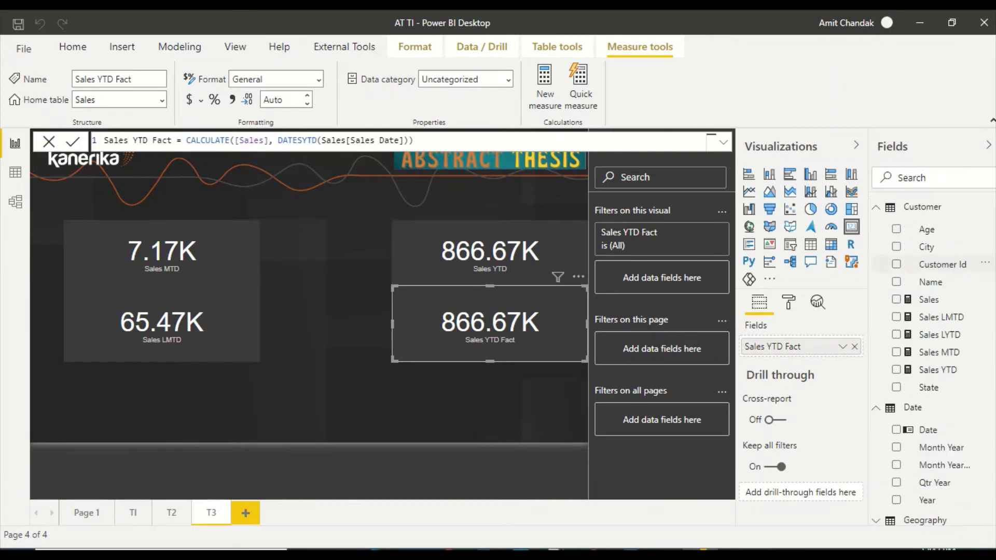
pyautogui.click(912, 409)
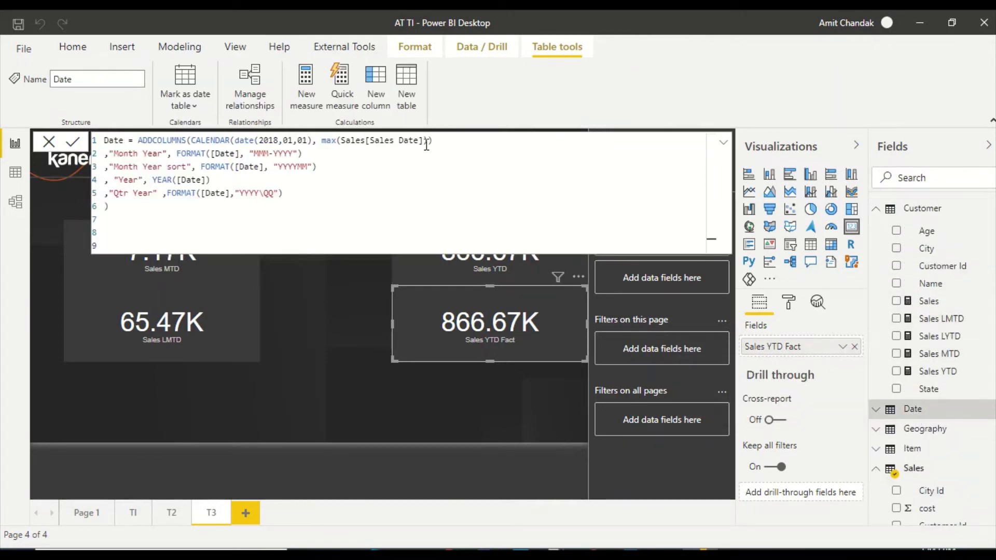
pyautogui.moveTo(428, 140); pyautogui.dragTo(324, 141)
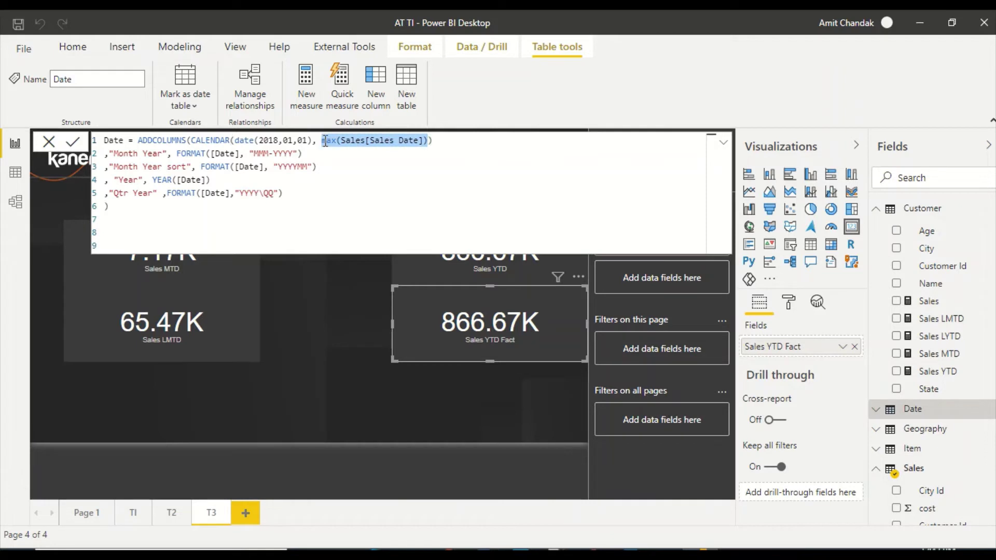
pyautogui.write('date(2')
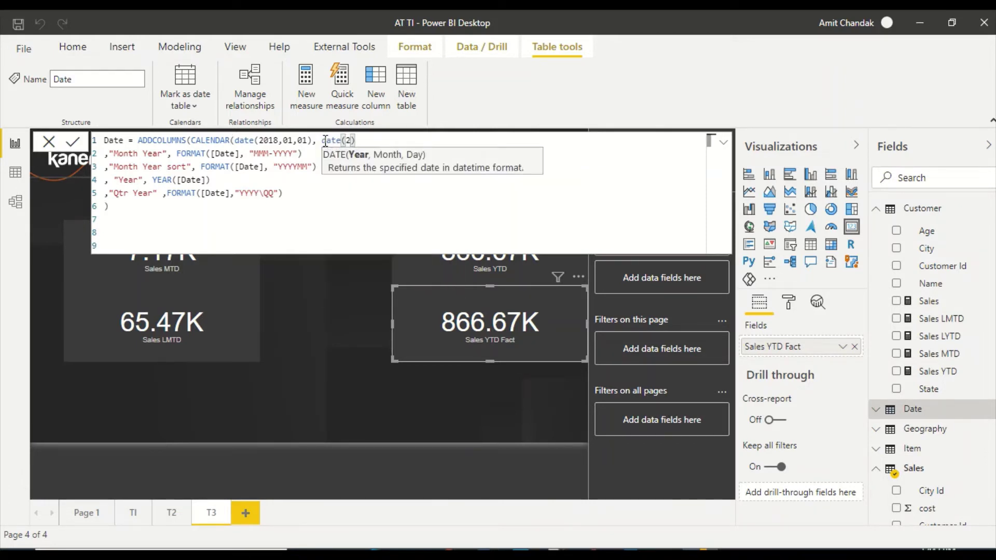
pyautogui.write('0')
pyautogui.write('20')
pyautogui.write(',12,3')
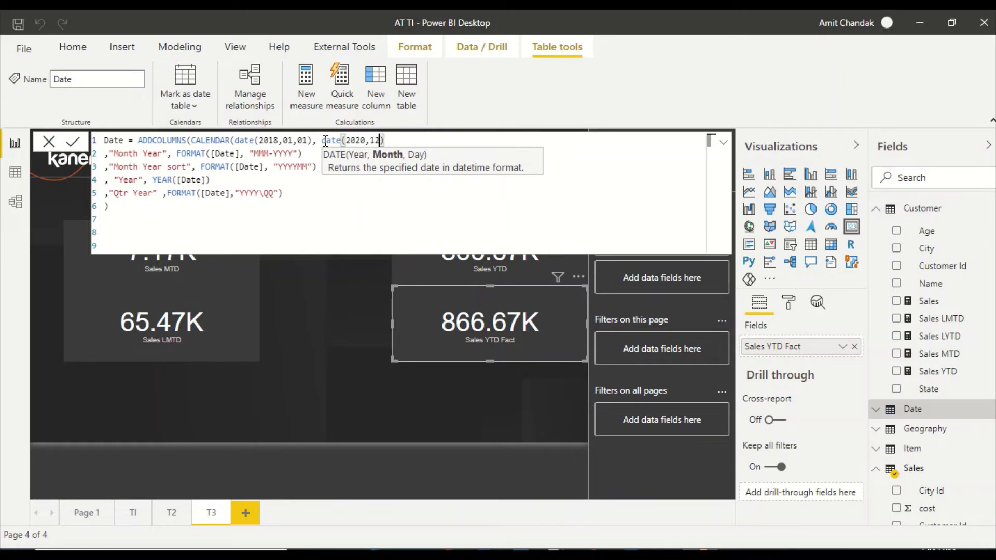
pyautogui.write('1')
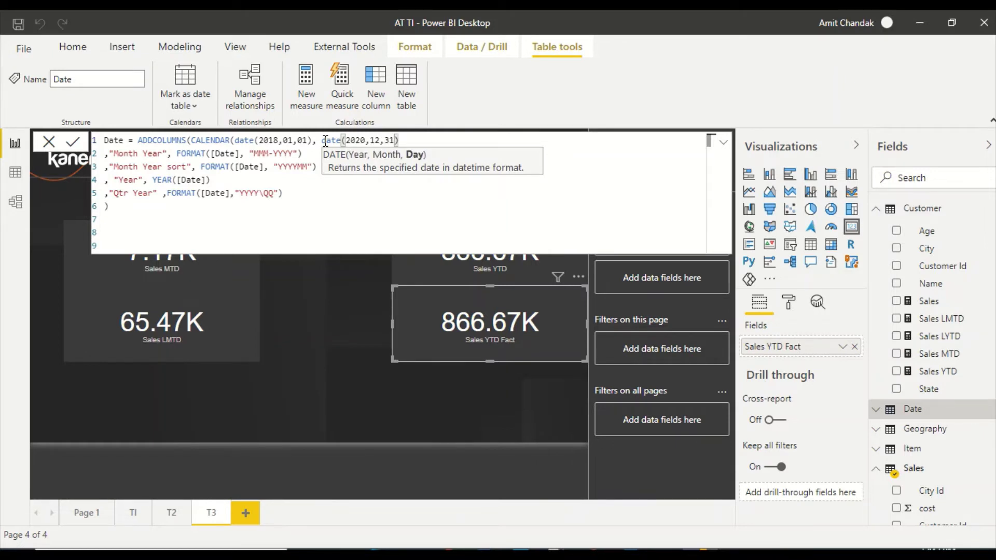
pyautogui.write('))')
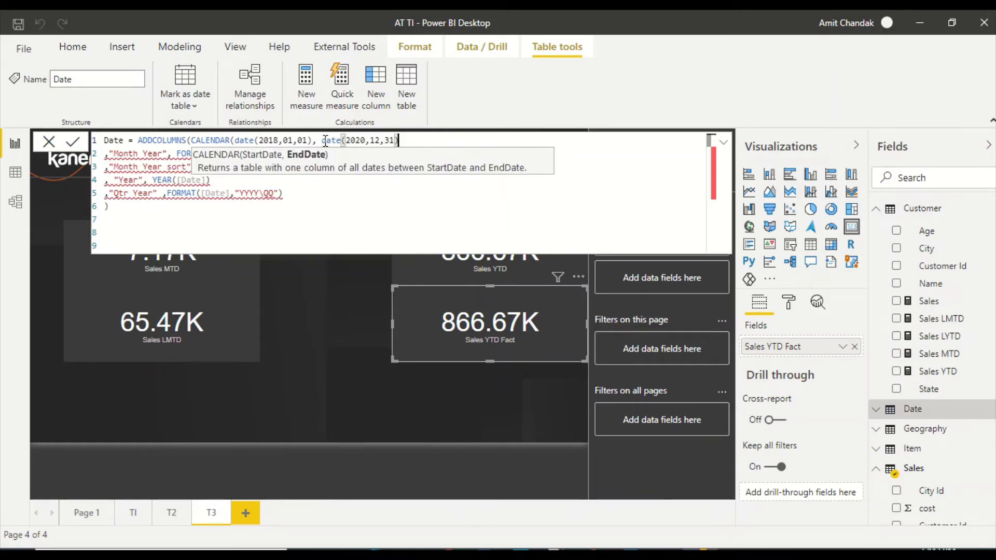
pyautogui.press('Return')
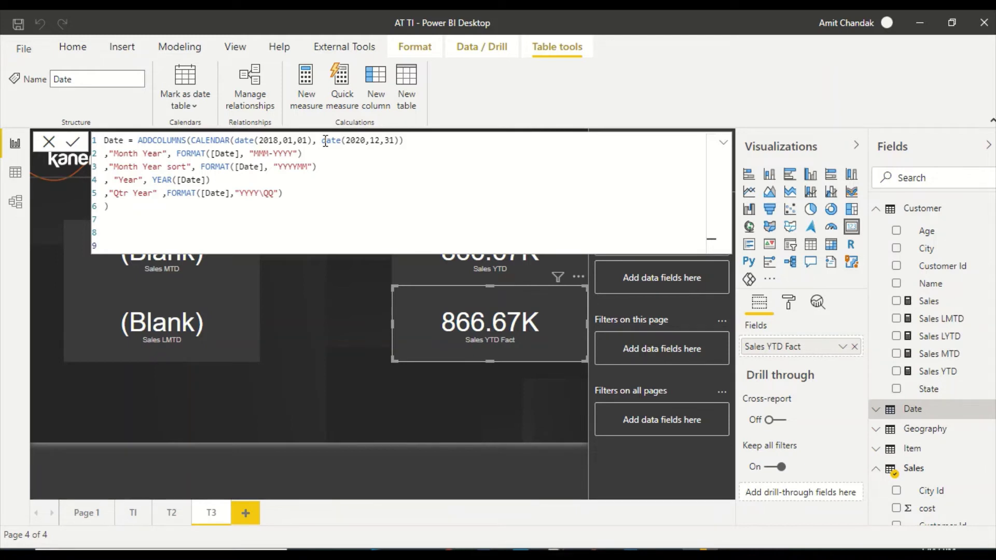
# - Add a slicer below the Sales YTD Fact card and fill it with Month Year from the Date table
pyautogui.click(347, 319)
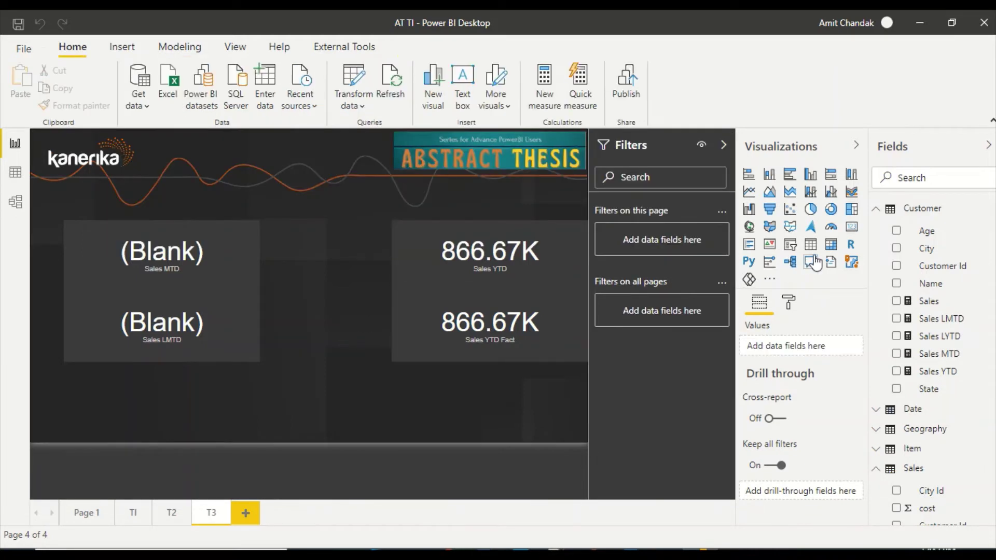
pyautogui.click(790, 244)
pyautogui.moveTo(238, 421); pyautogui.dragTo(520, 415)
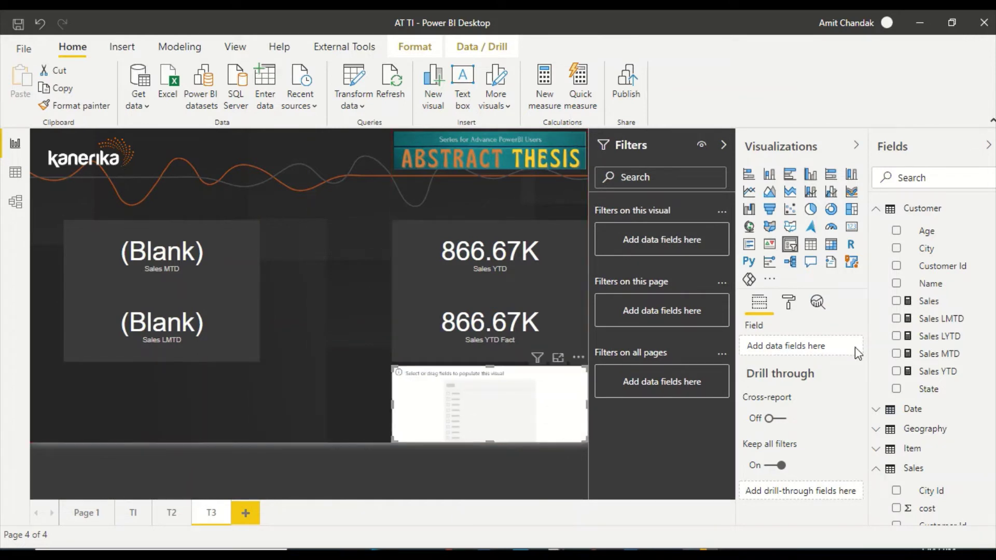
pyautogui.scroll(-3, 929, 350)
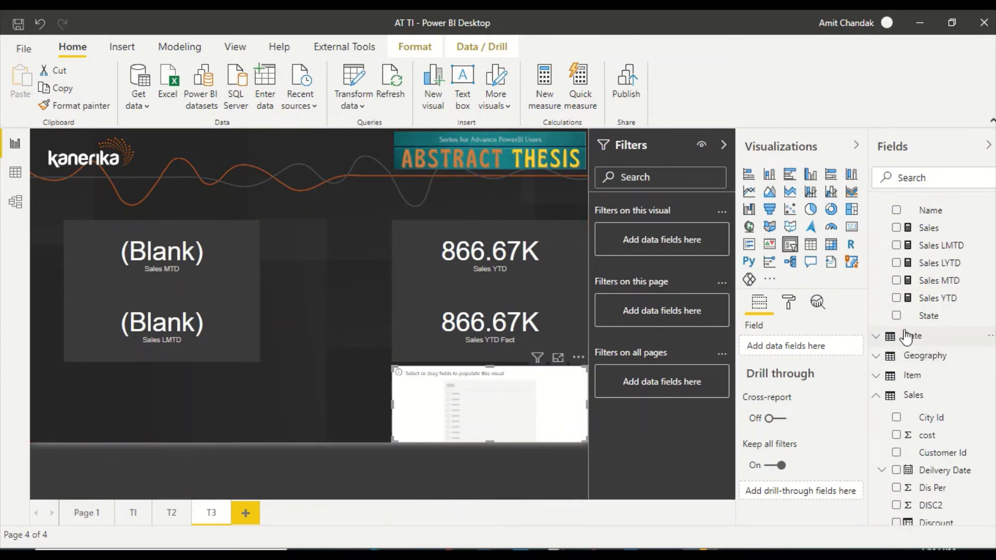
pyautogui.click(879, 341)
pyautogui.scroll(-5, 929, 275)
pyautogui.moveTo(936, 235); pyautogui.dragTo(458, 403)
# - Filter the page to Oct-2020 with the Month Year slicer and deselect the visual
pyautogui.scroll(-10, 482, 414)
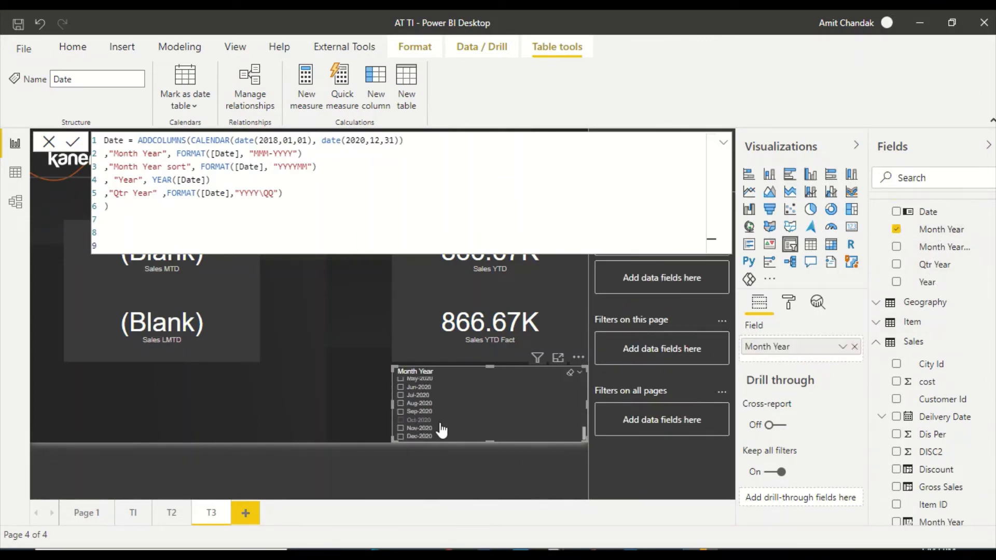
pyautogui.click(400, 425)
pyautogui.click(314, 390)
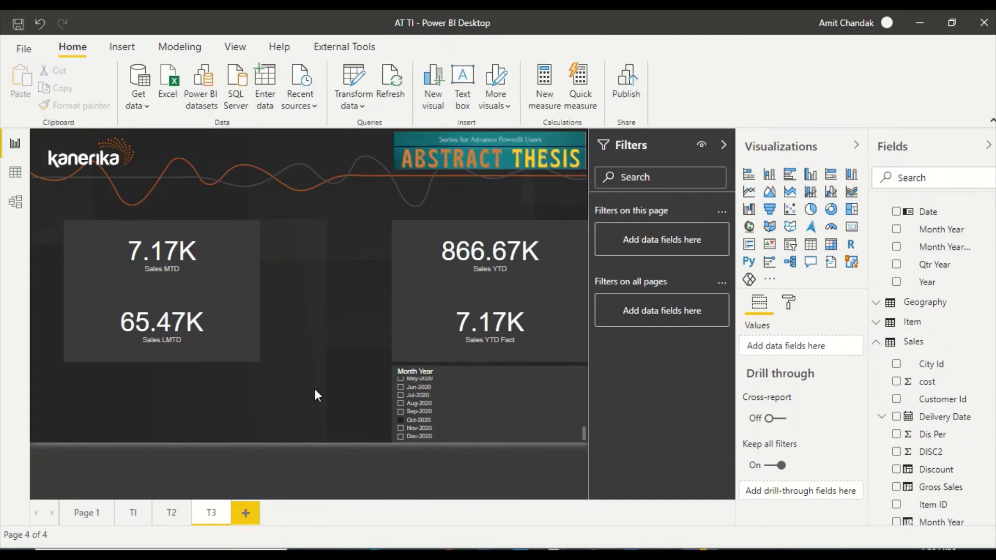
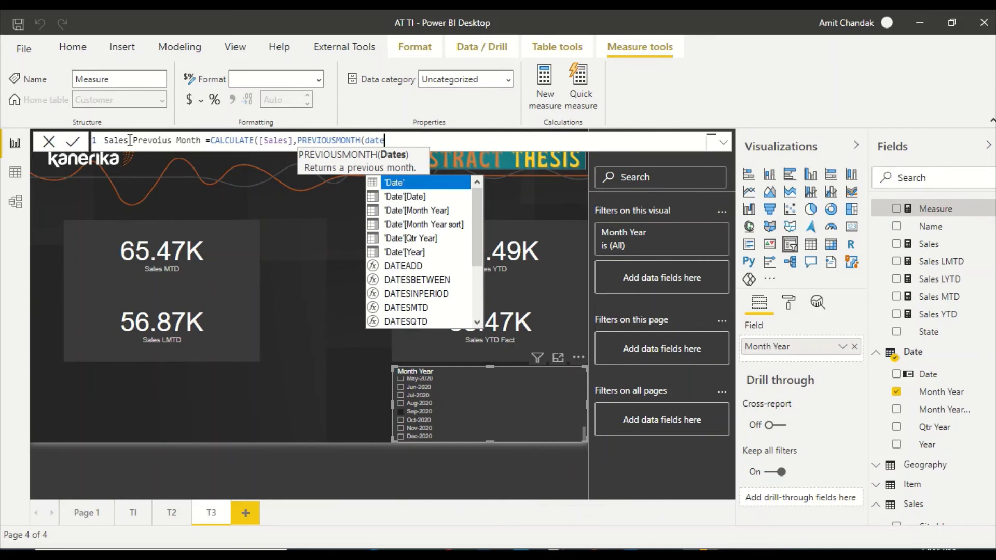
# - Complete the Sales Prevoius Month measure with 'Date'[Date] as the PREVIOUSMONTH argument and commit it
pyautogui.press('Down')
pyautogui.press('Tab')
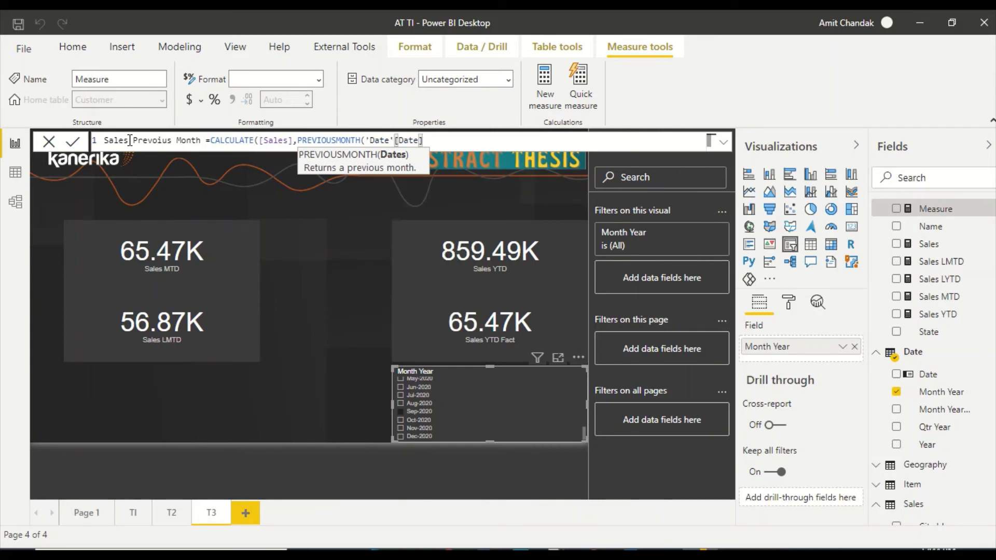
pyautogui.write('))')
pyautogui.press('Return')
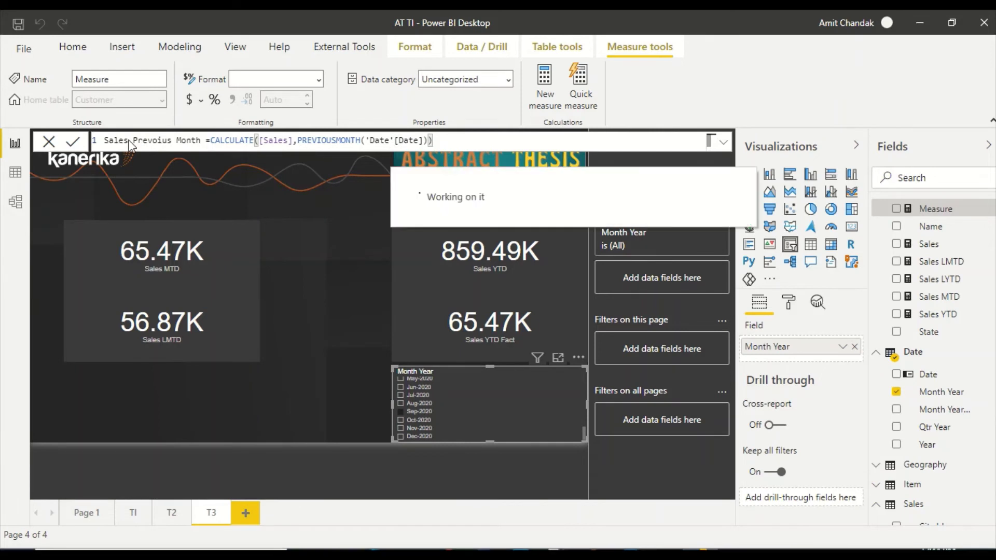
# - Show Sales Prevoius Month as a card below the Sales LMTD card and filter the Month Year slicer to Oct-2020
pyautogui.moveTo(932, 207); pyautogui.dragTo(157, 395)
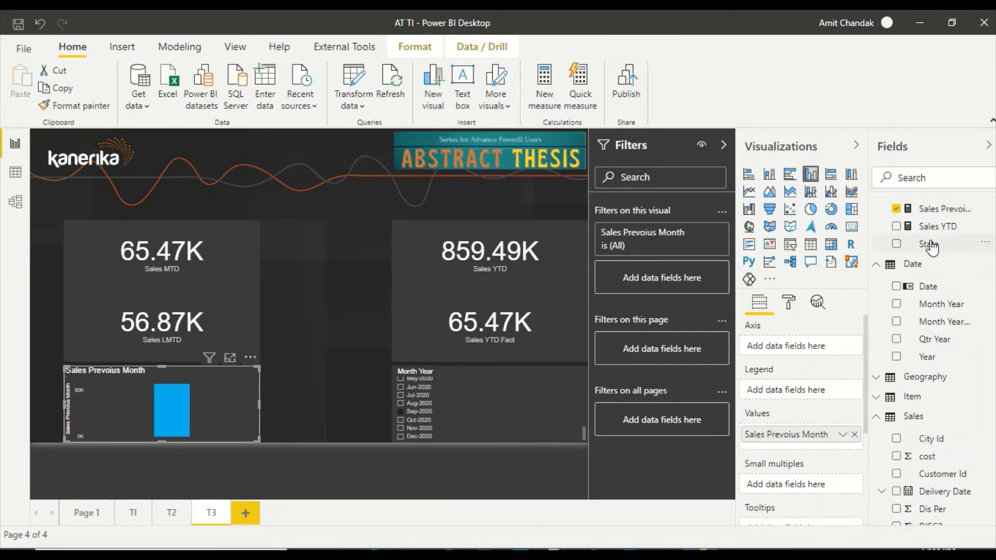
pyautogui.click(852, 227)
pyautogui.click(397, 437)
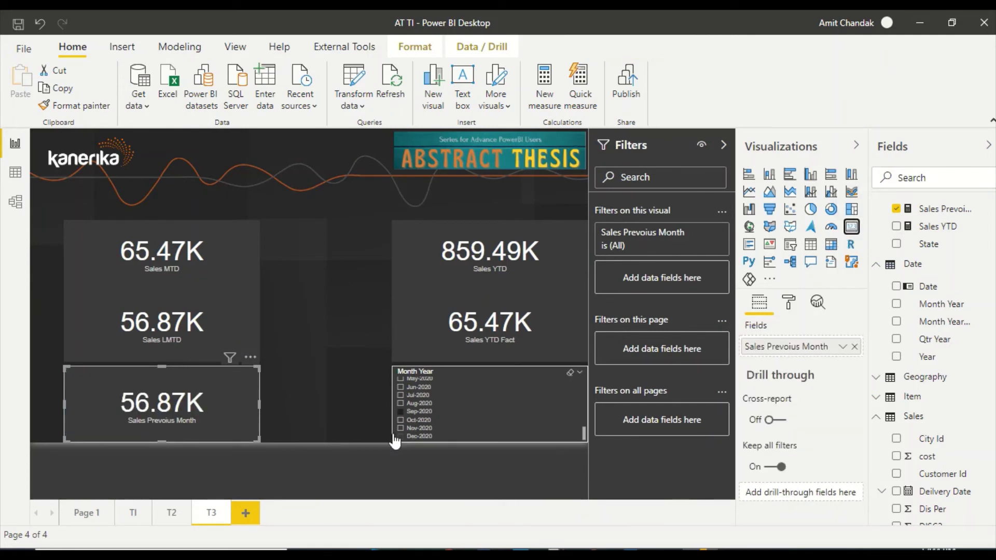
pyautogui.click(403, 421)
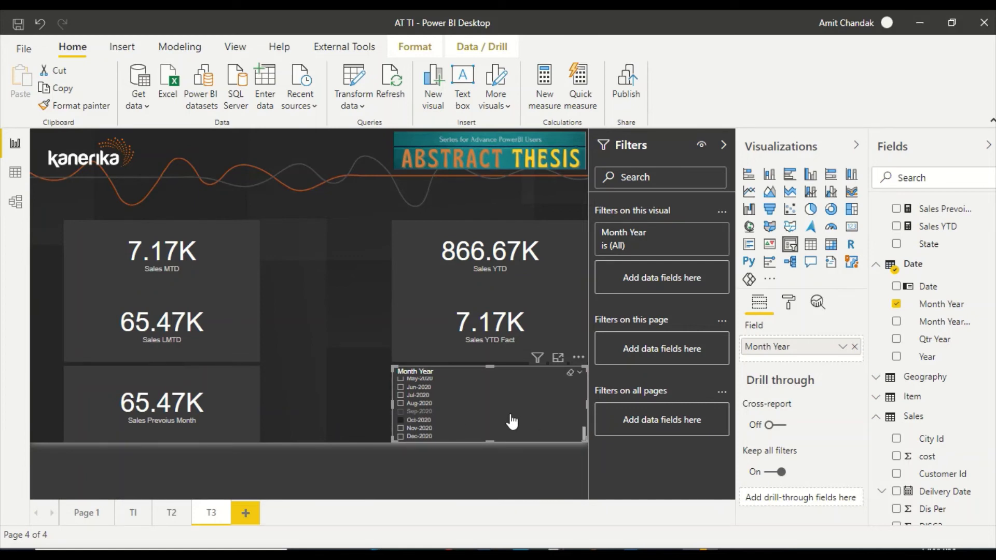
# - Duplicate report page T3 and rename the copy T4
pyautogui.rightClick(216, 514)
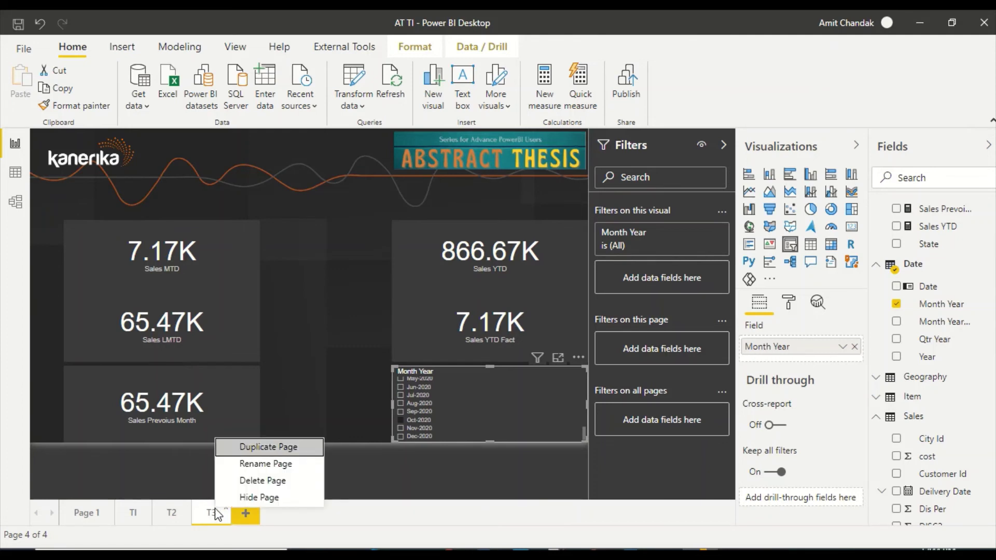
pyautogui.click(263, 448)
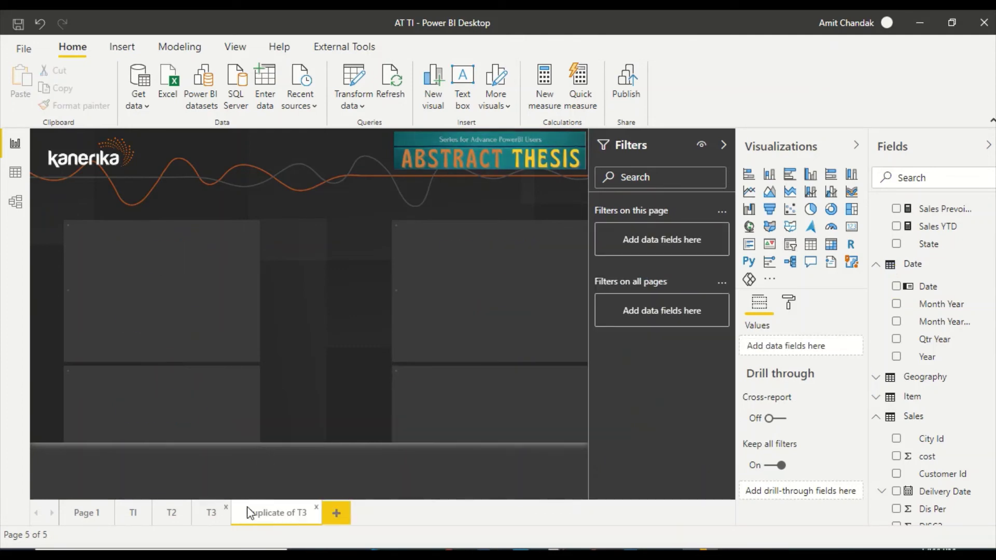
pyautogui.doubleClick(262, 512)
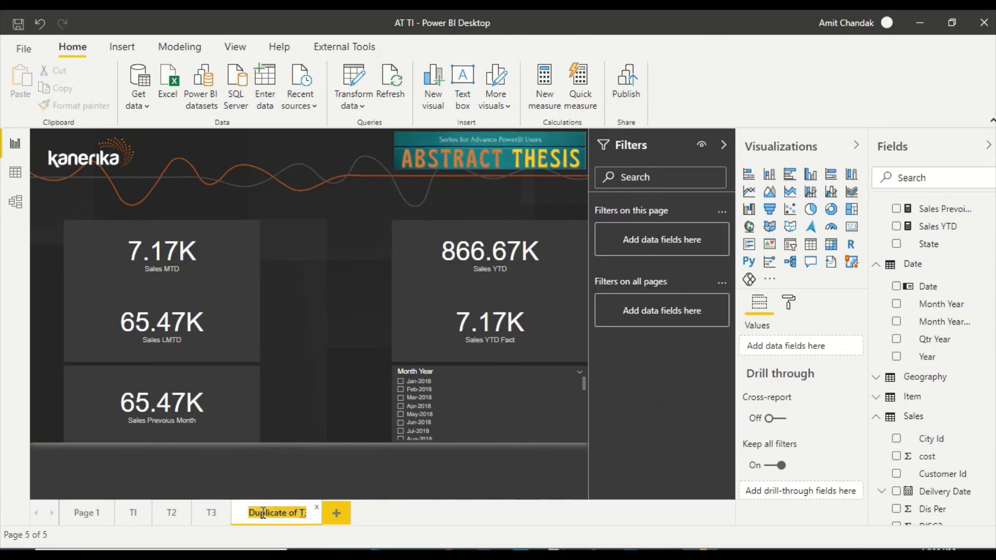
pyautogui.press('BackSpace')
pyautogui.write('T')
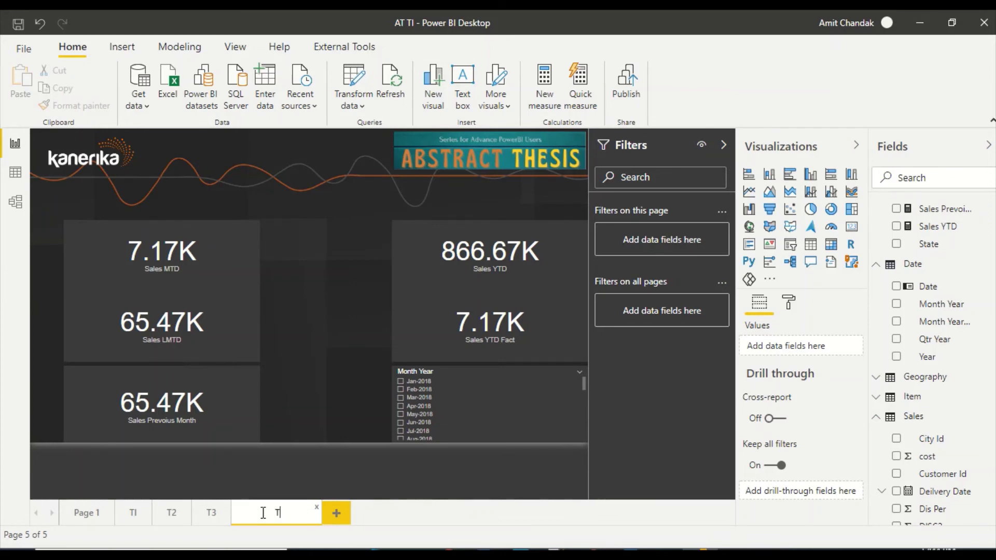
pyautogui.write('4')
pyautogui.press('Return')
# - Replace the Month Year slicer on page T4 with a slicer on the Date table's Date field
pyautogui.click(451, 402)
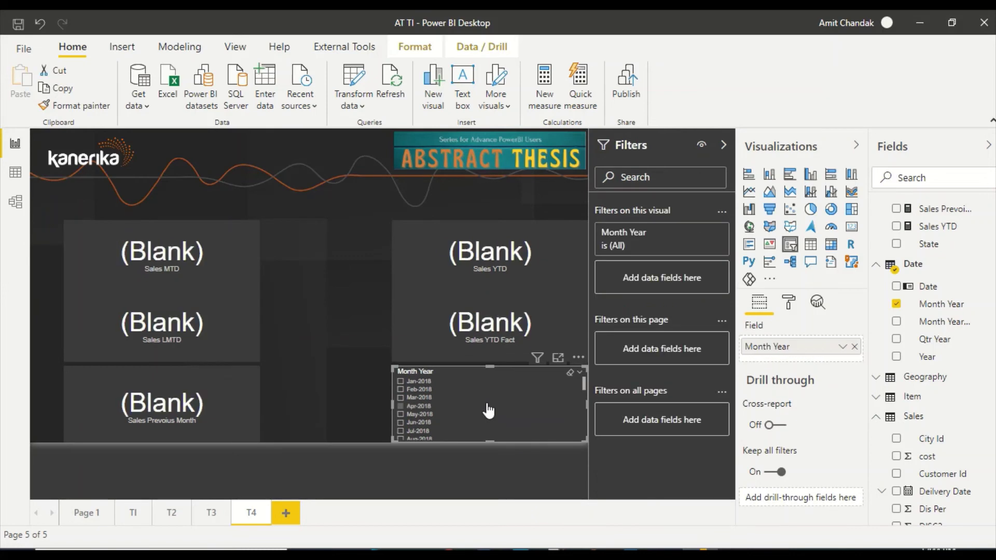
pyautogui.press('Delete')
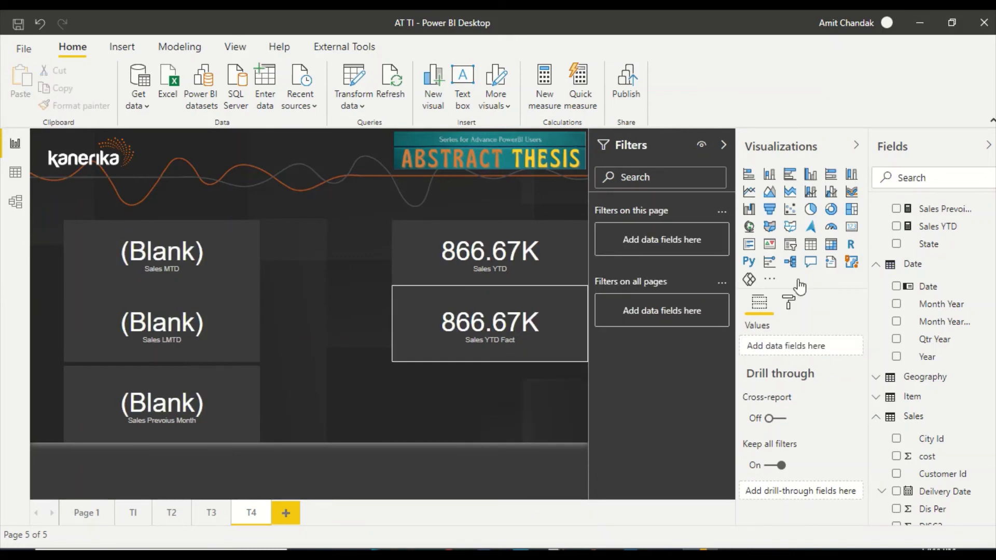
pyautogui.moveTo(928, 286); pyautogui.dragTo(453, 409)
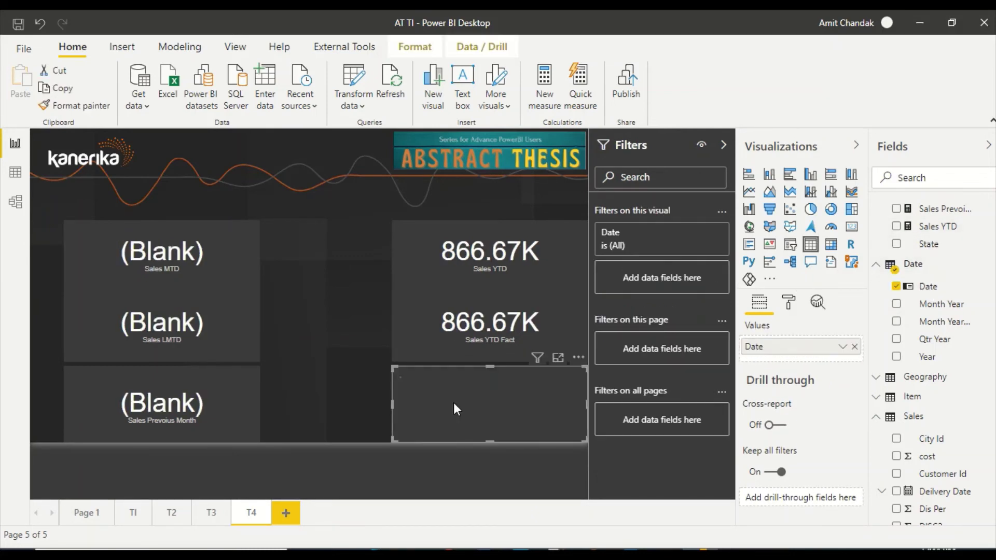
pyautogui.click(790, 245)
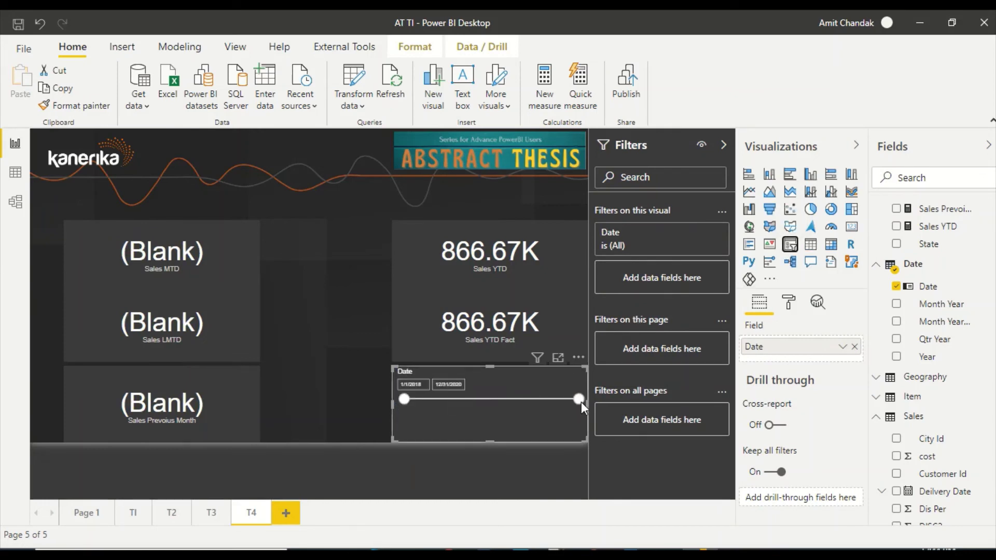
# - Set the end date of the Date slicer's range to 10/31/2020
pyautogui.moveTo(579, 399); pyautogui.dragTo(565, 400)
pyautogui.click(457, 385)
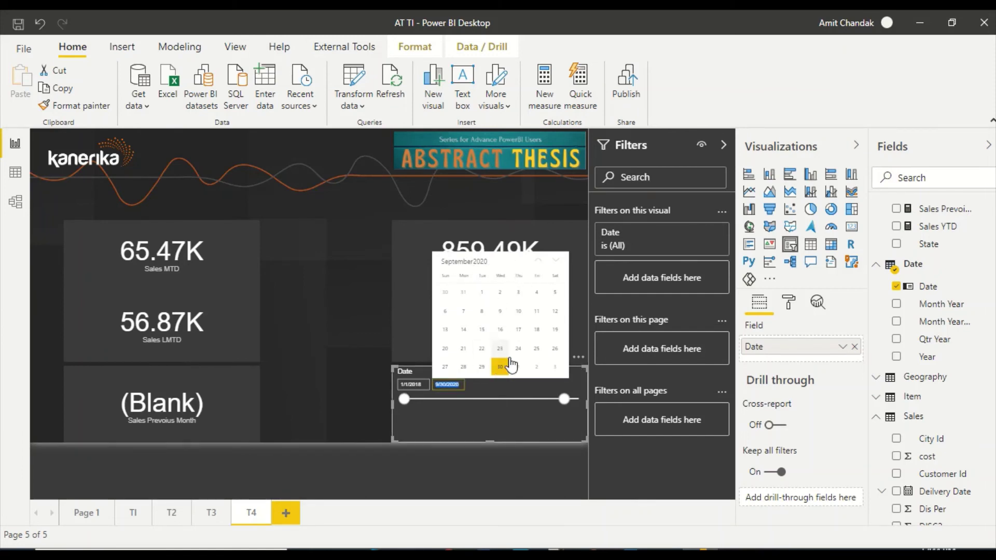
pyautogui.moveTo(565, 400); pyautogui.dragTo(565, 399)
pyautogui.click(449, 385)
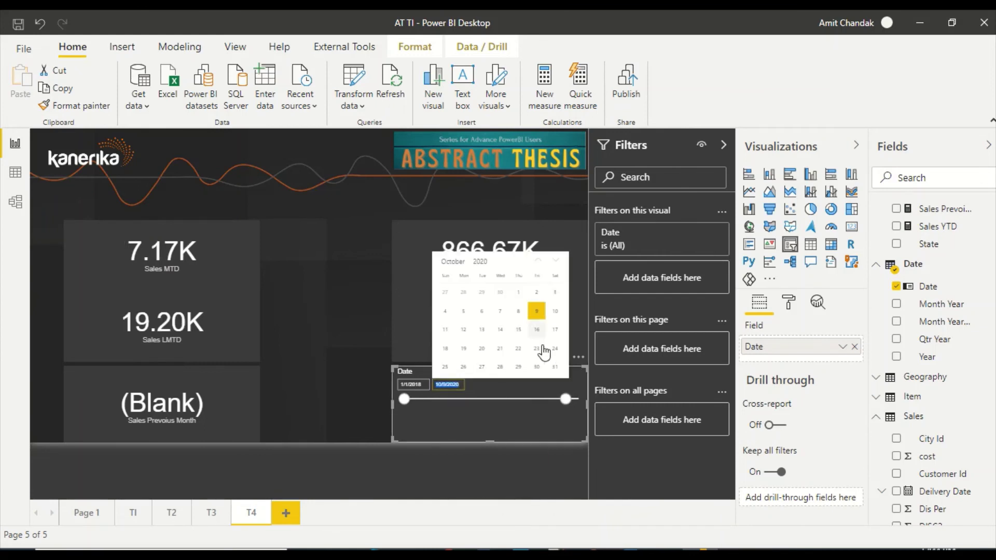
pyautogui.click(555, 366)
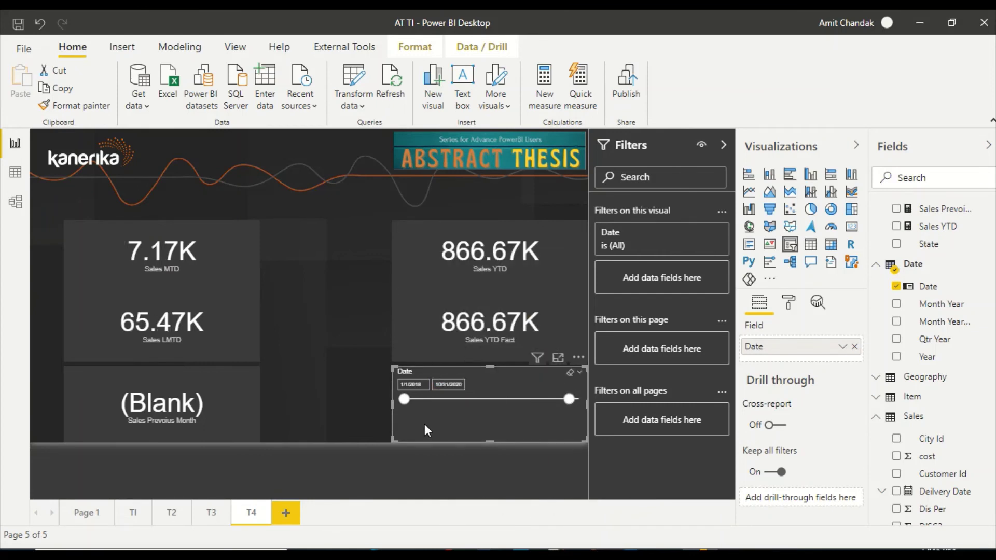